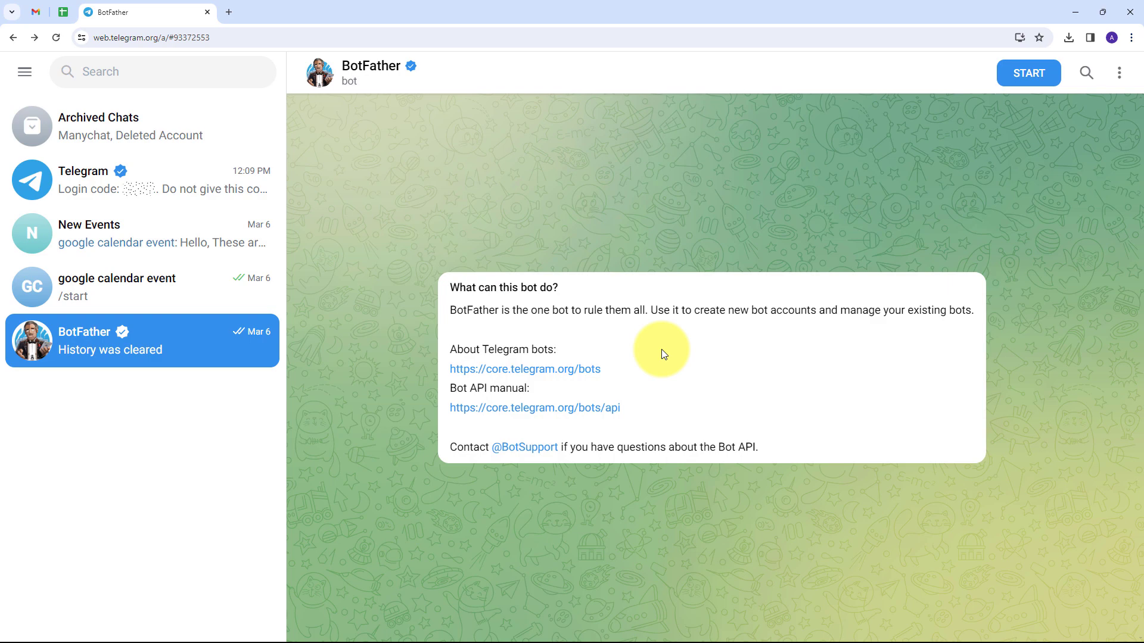
Go to the Pabbly Connect website in a new browser tab, sign in, and access the Pabbly Connect app
click(230, 12)
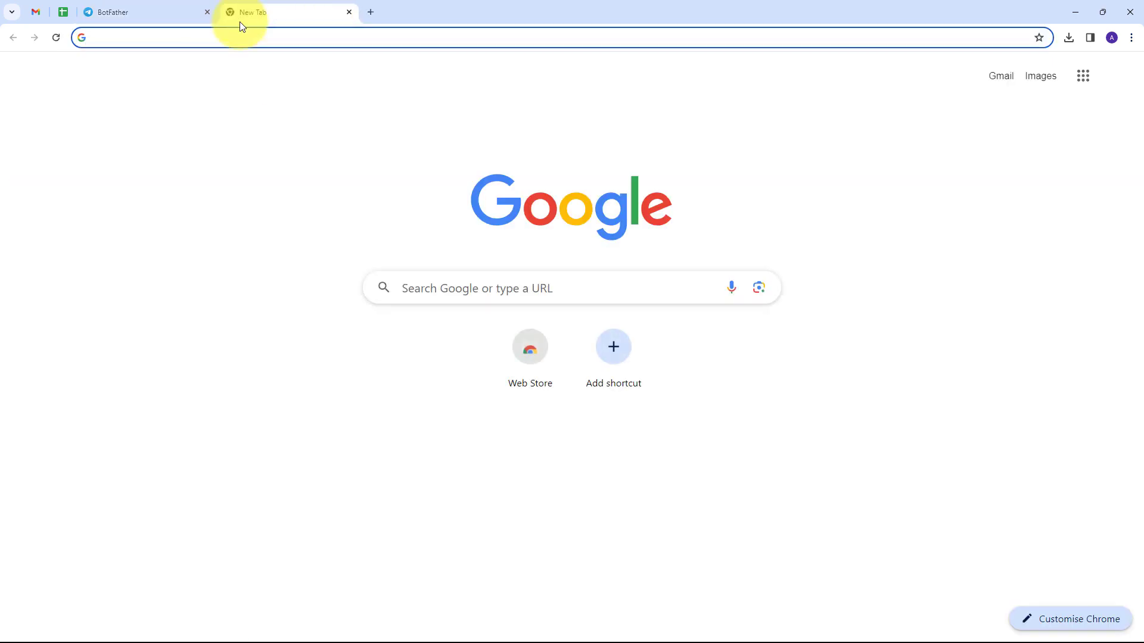
text(pabbly.com/c)
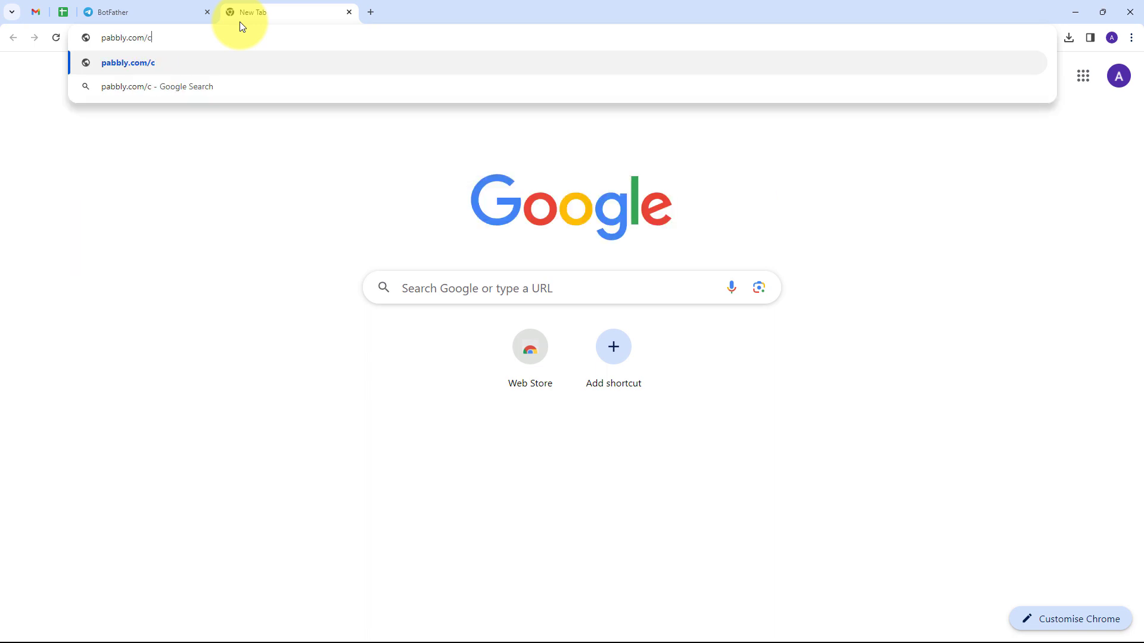
key(Return)
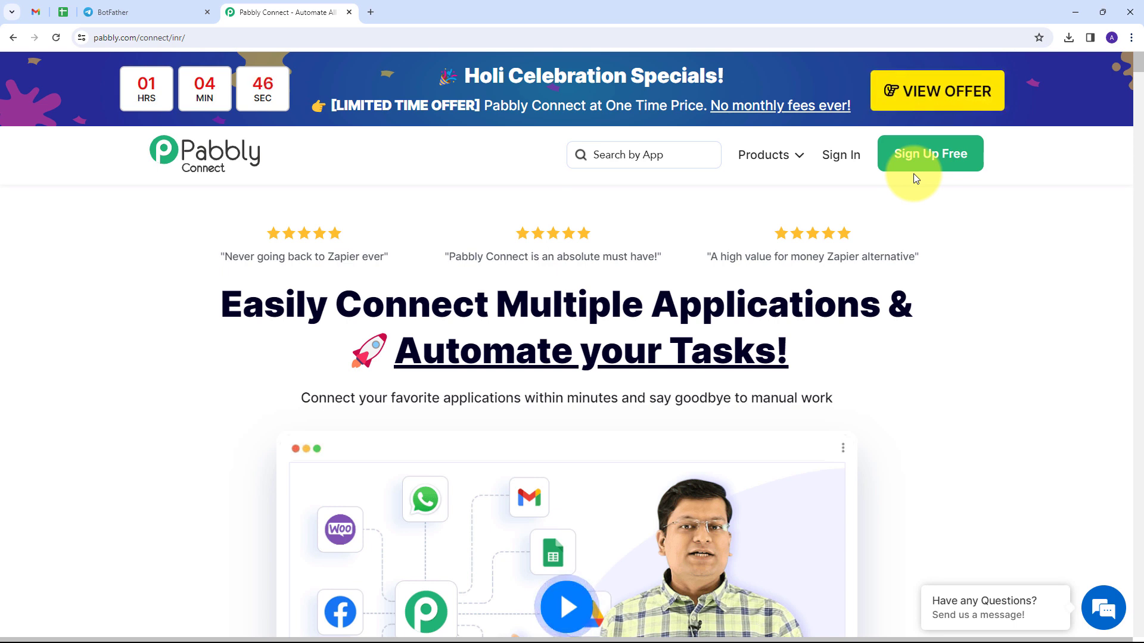
click(835, 169)
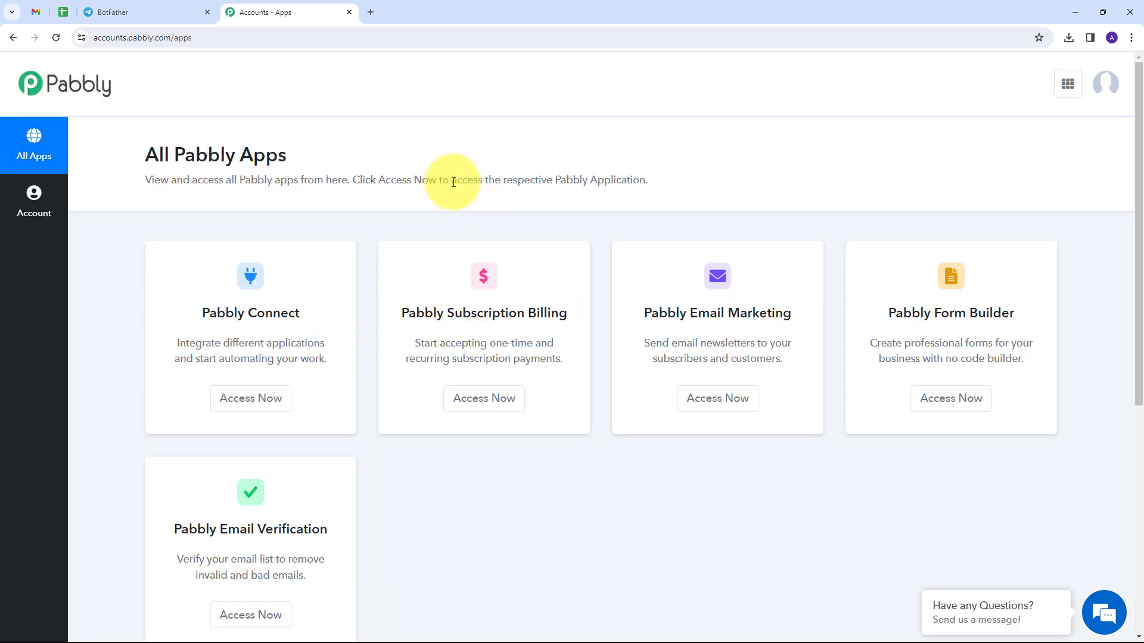
scroll(454, 182, down, 1)
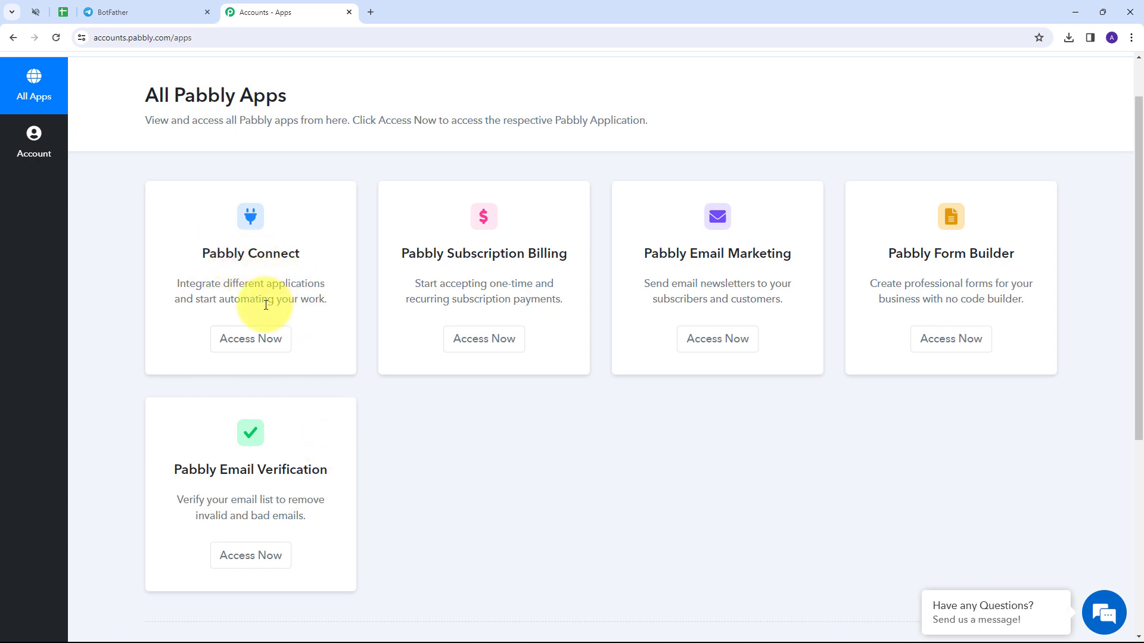
click(255, 338)
Create a workflow named "Get Telegram Notification for IndiaMart Enquiries" in the IndiaMart folder
scroll(462, 236, down, 1)
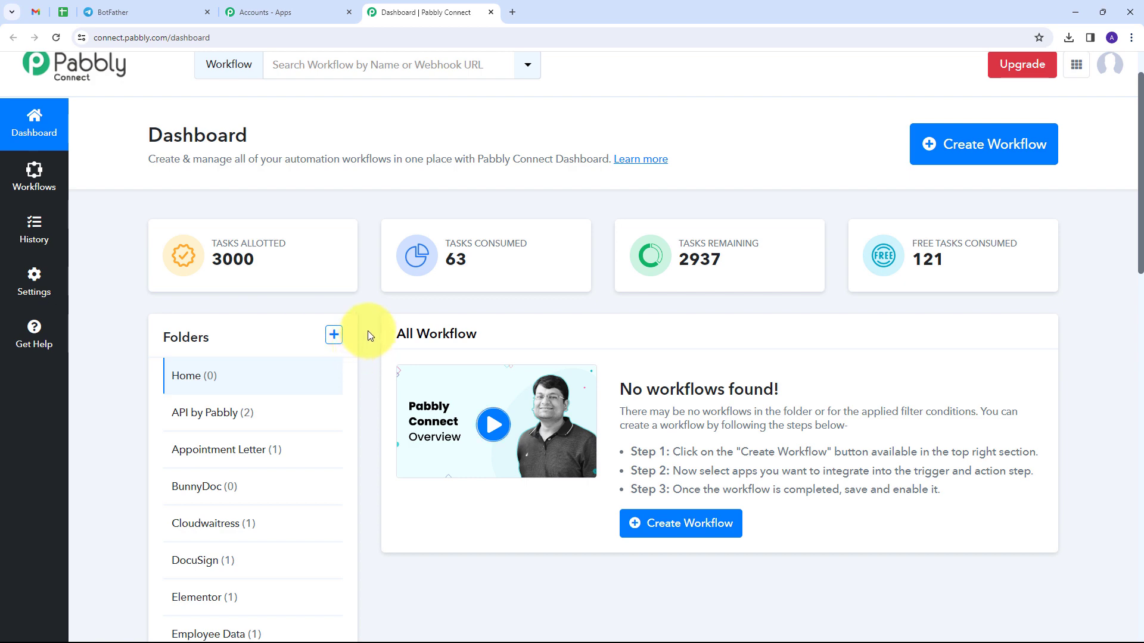
click(973, 147)
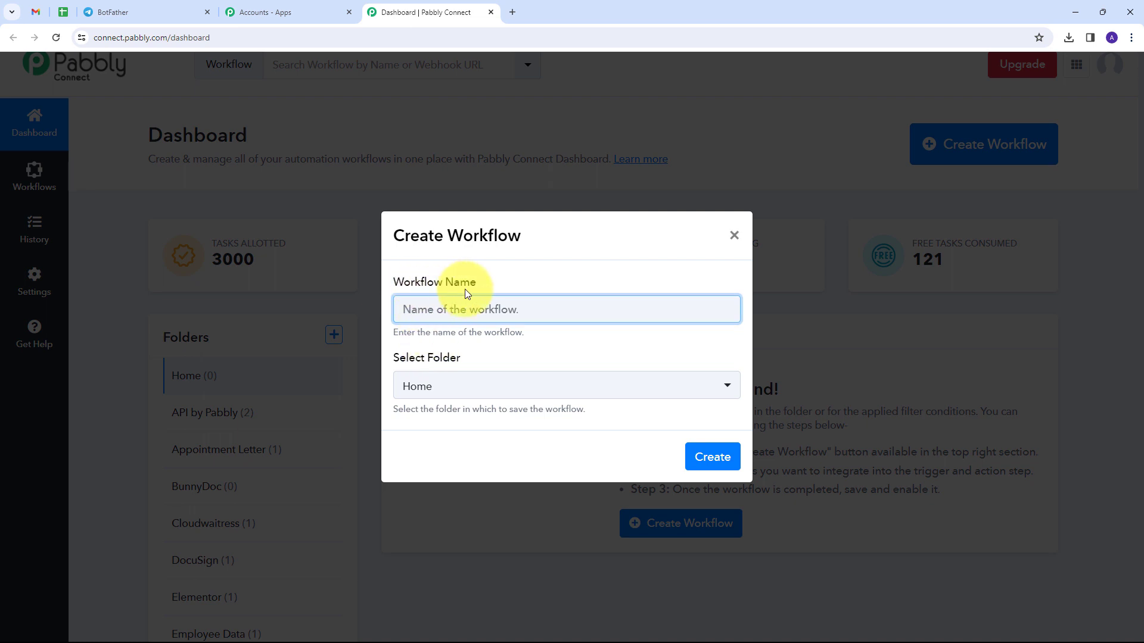
text(Get Telegram Notification for IndiaMart Enquiries)
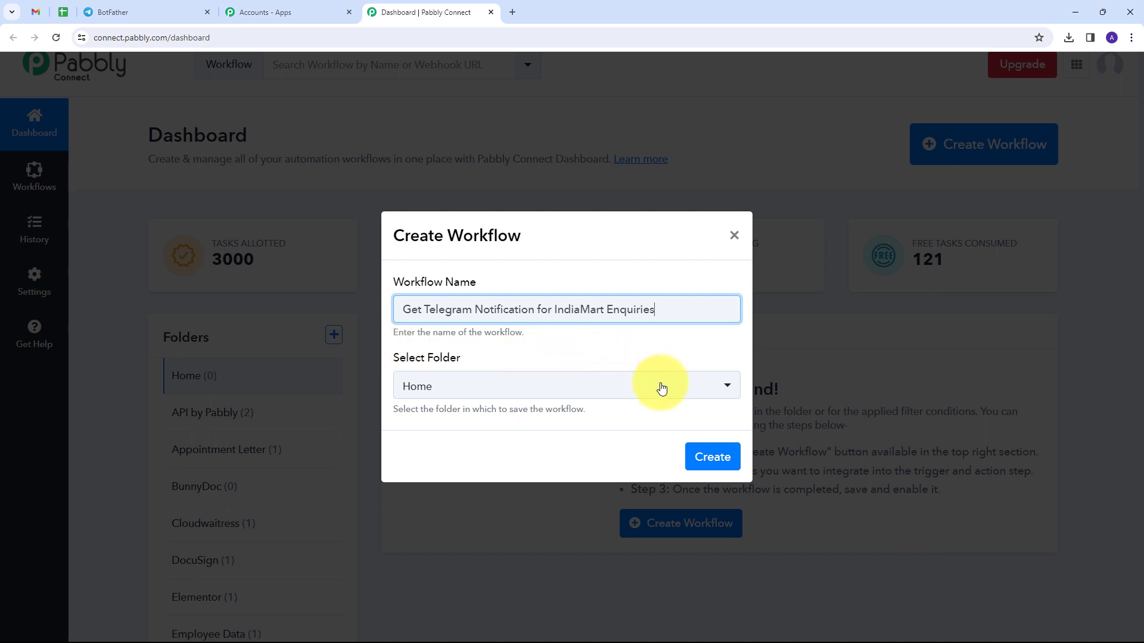
click(620, 393)
scroll(538, 264, down, 1)
scroll(538, 264, down, 4)
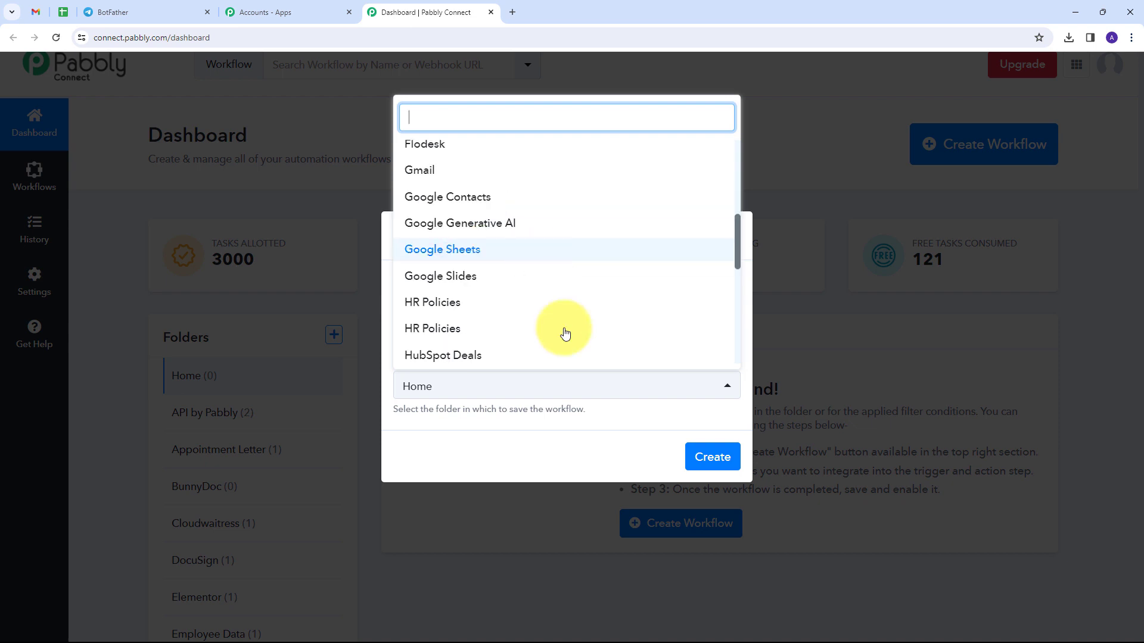
scroll(544, 255, down, 2)
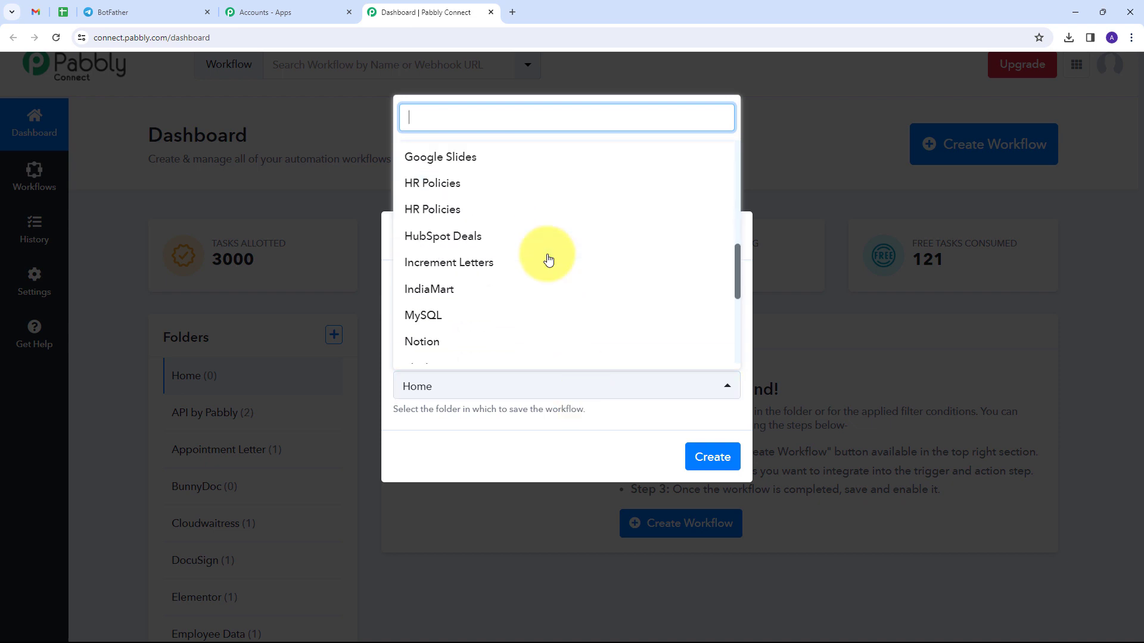
click(438, 291)
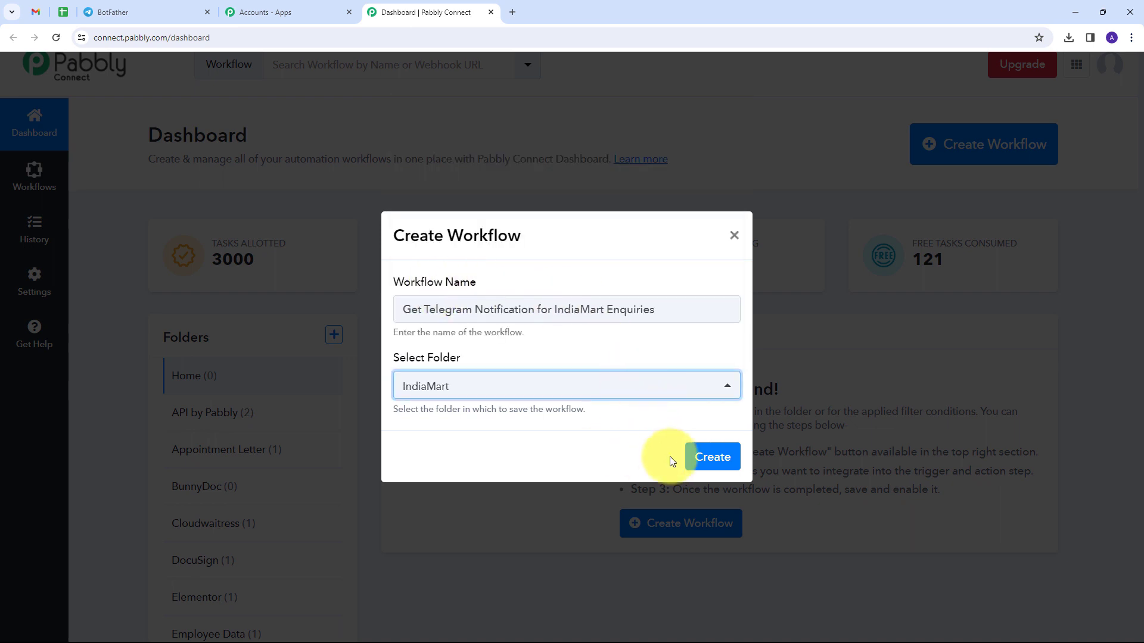
click(711, 459)
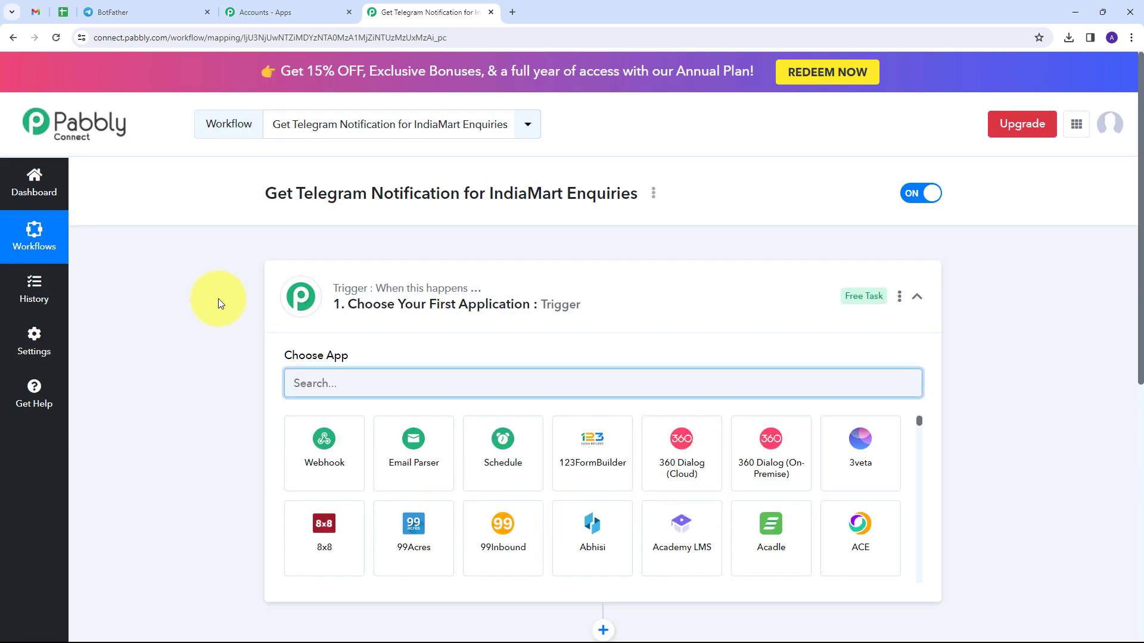
Set the workflow's trigger application to IndiaMART with New Leads as the trigger event
scroll(220, 296, down, 2)
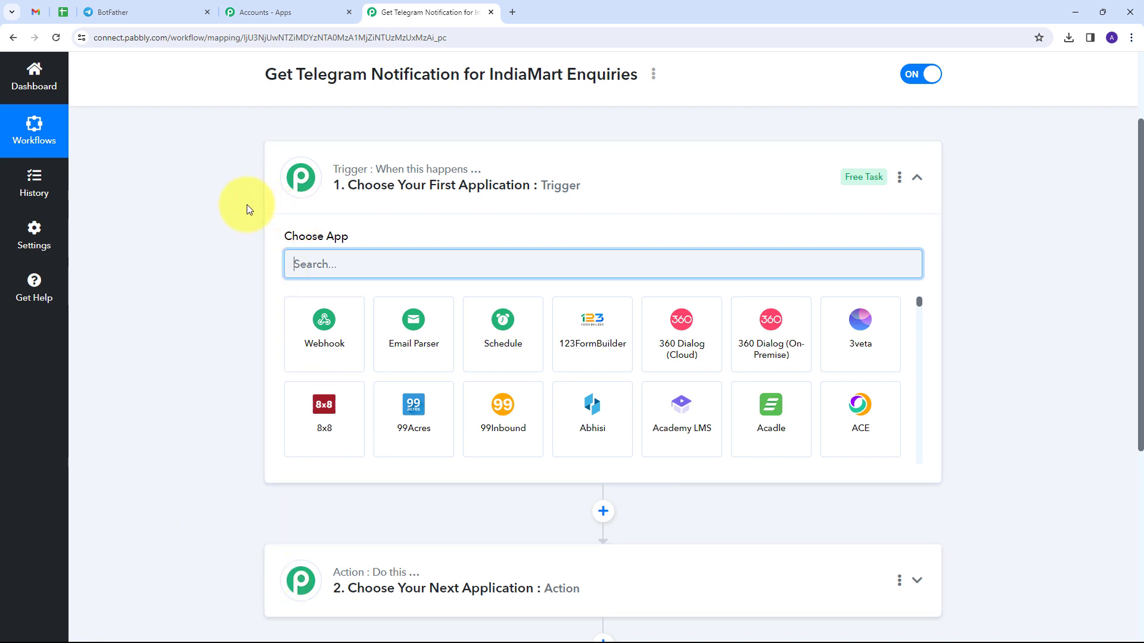
scroll(247, 200, down, 1)
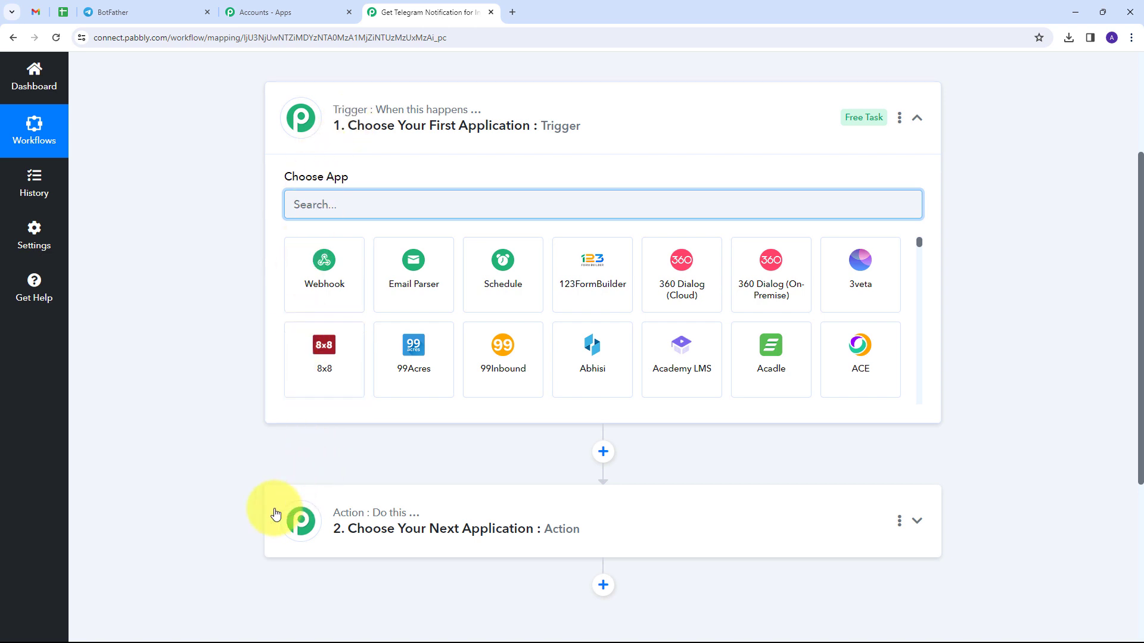
mouse_move(350, 519)
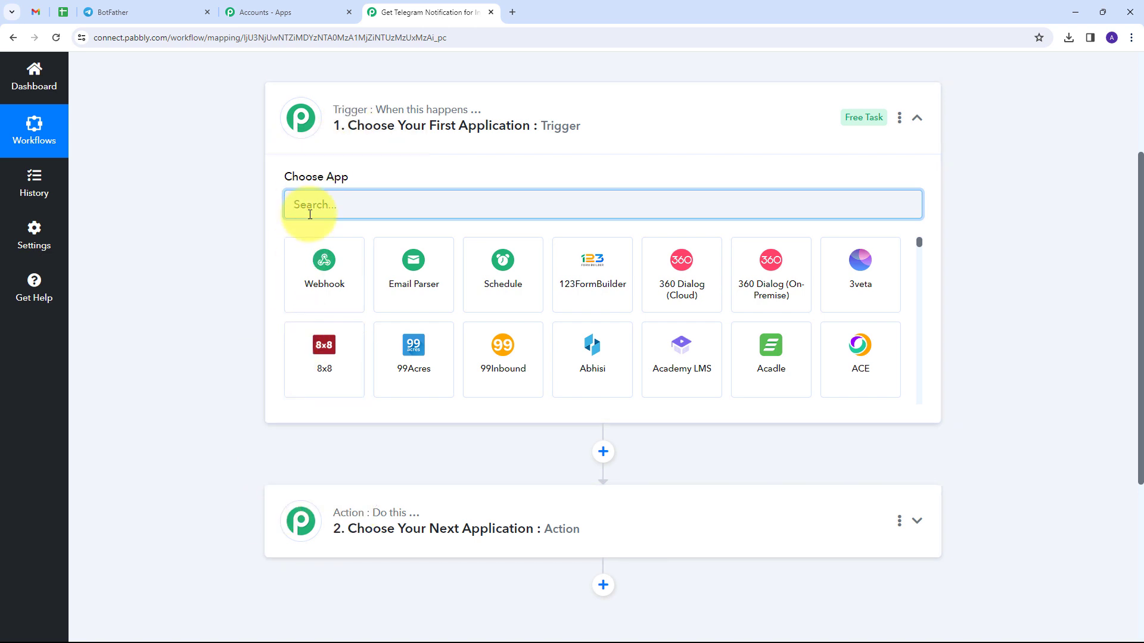
text(IndiaMart)
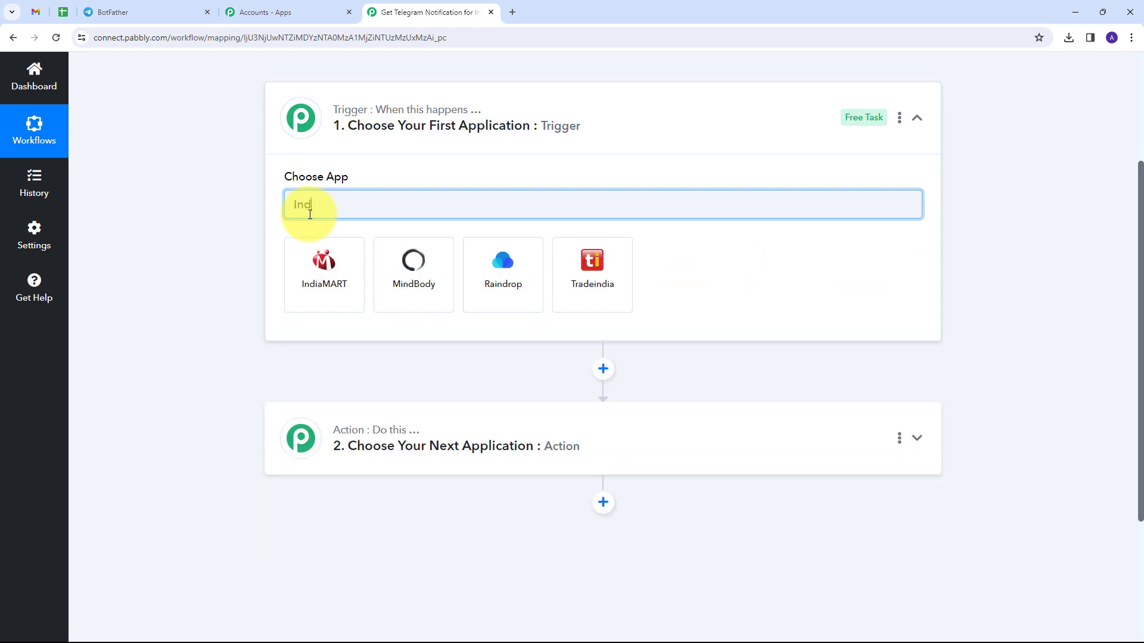
click(322, 264)
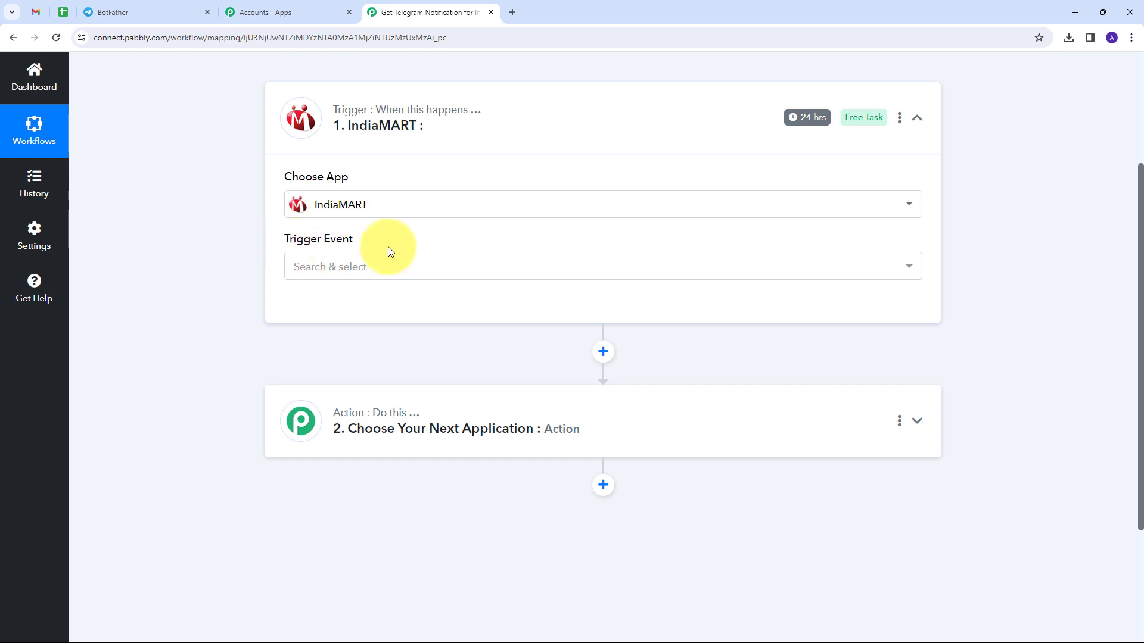
click(572, 266)
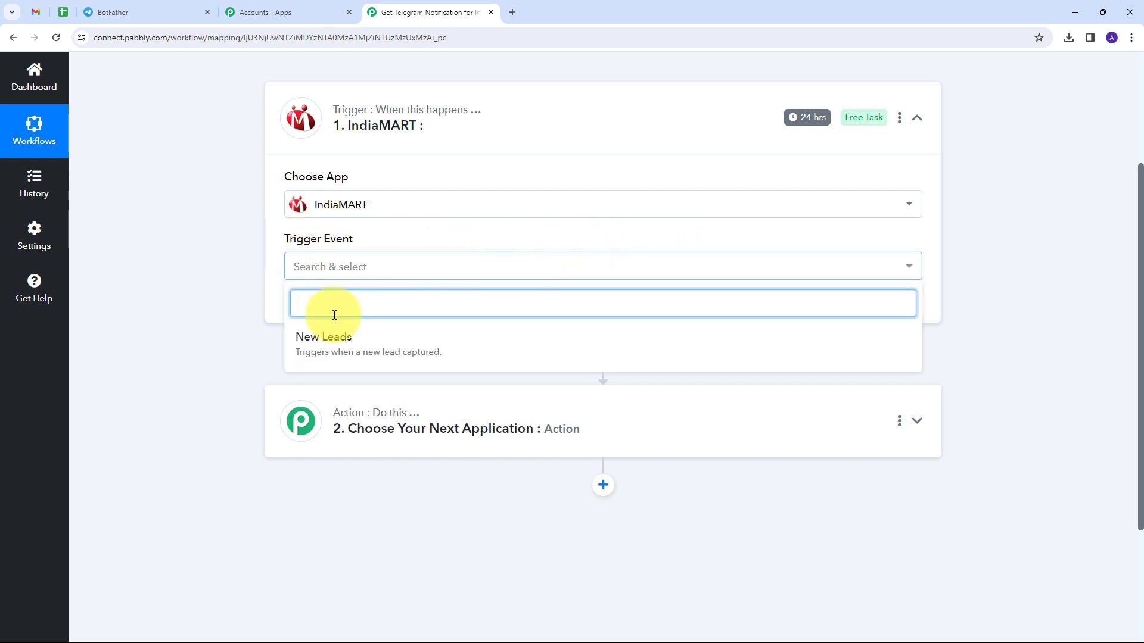
click(361, 347)
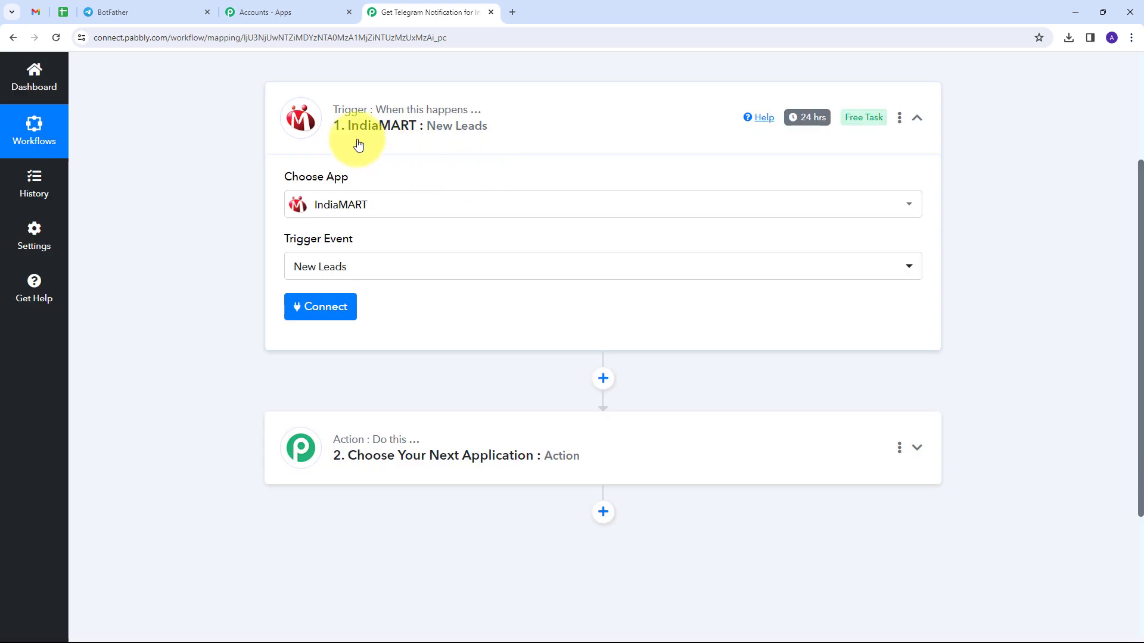
Start adding a new IndiaMART connection, and open the CRM key generation page from the IndiaMART seller account settings
click(310, 308)
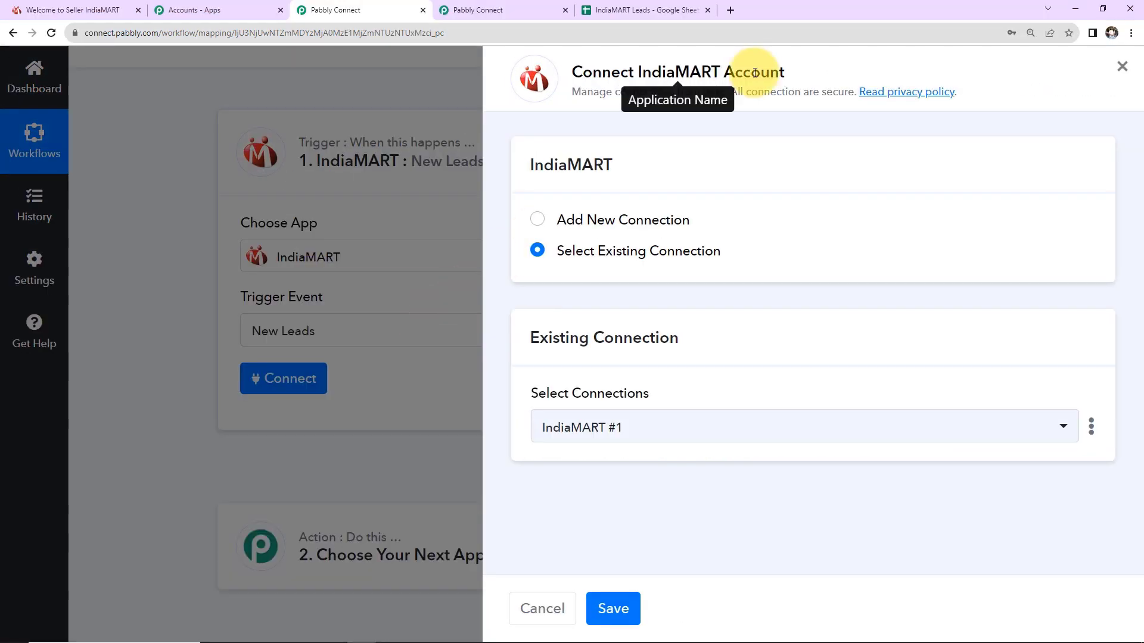
click(539, 222)
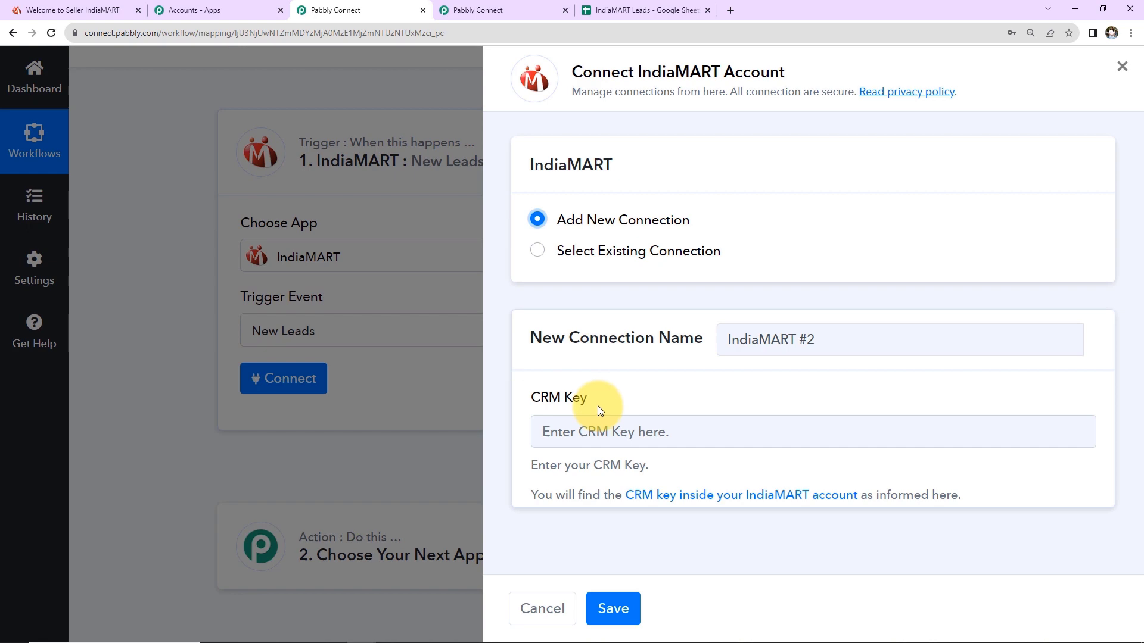
click(104, 11)
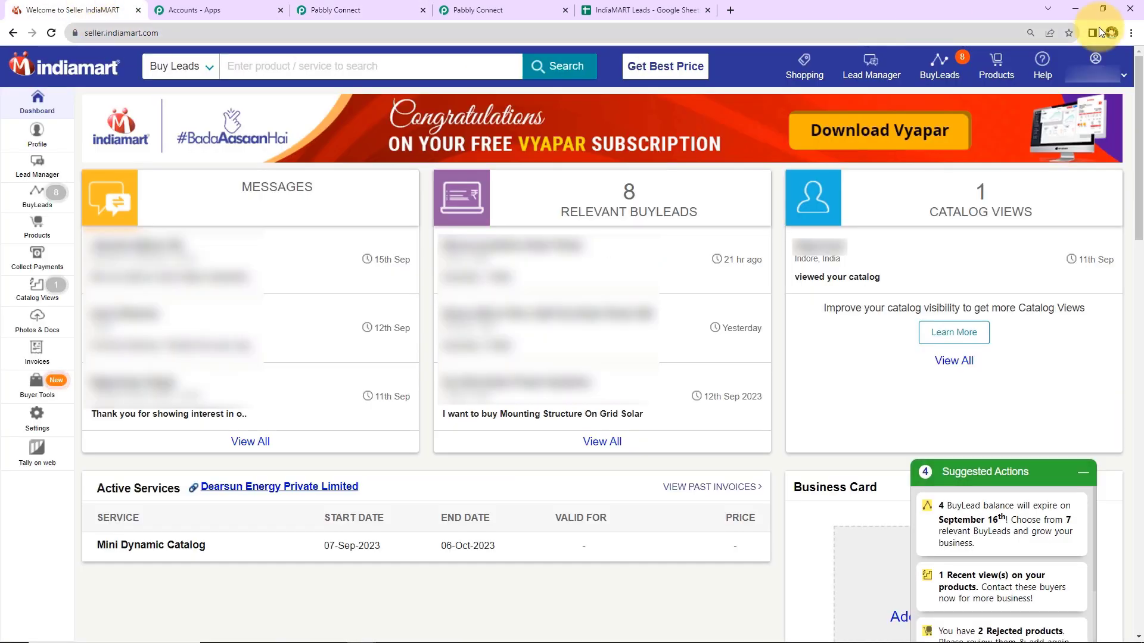
click(1094, 59)
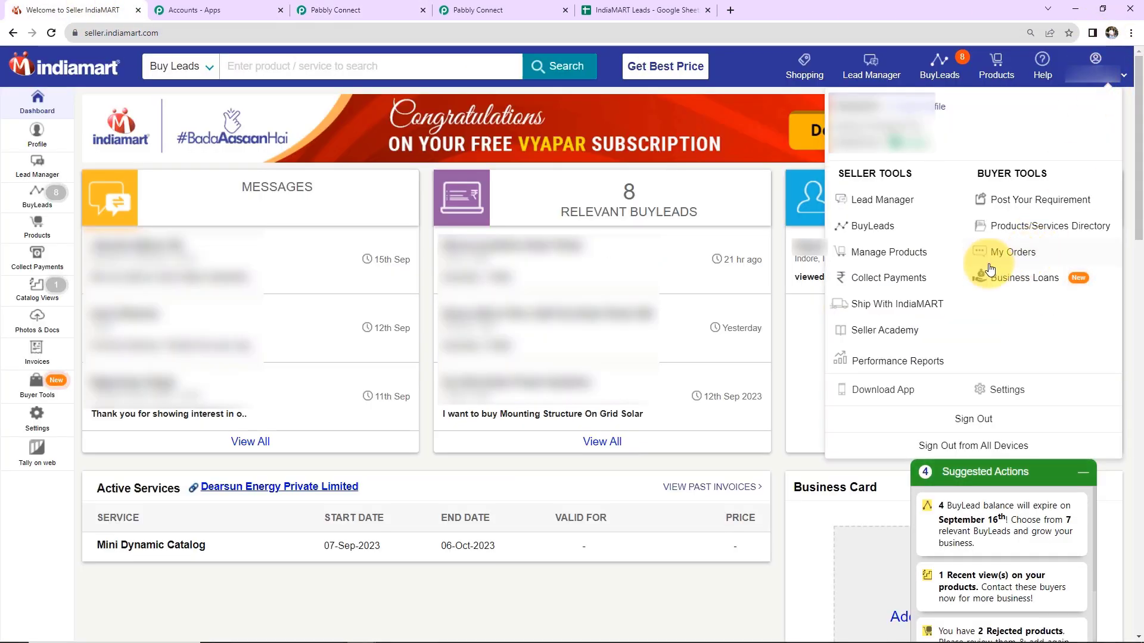
click(1005, 393)
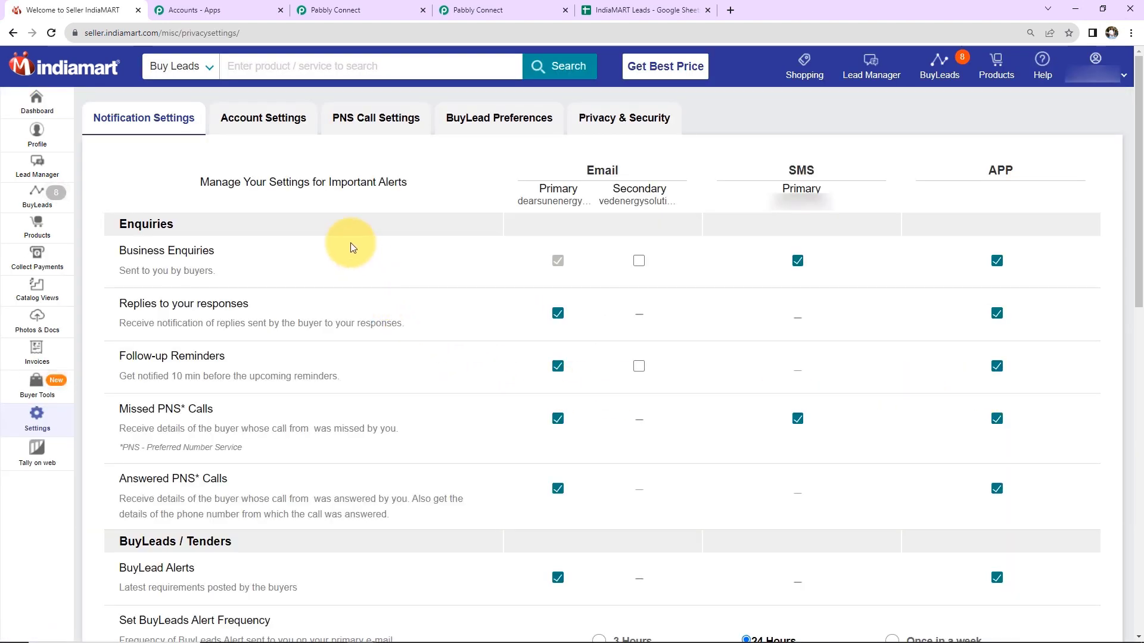
click(264, 119)
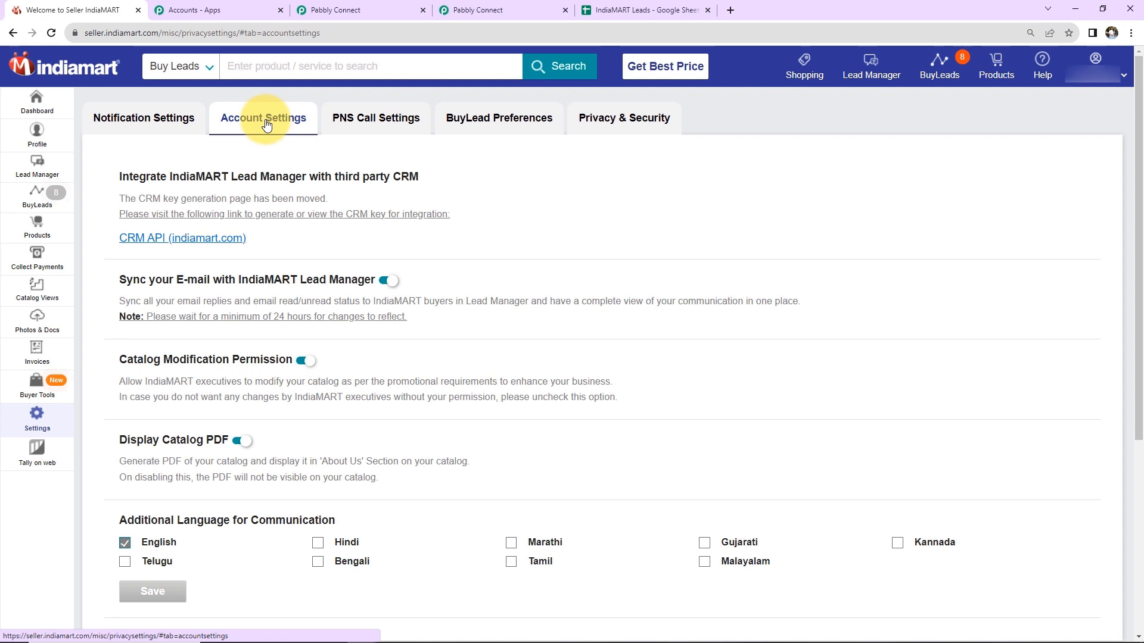
click(141, 240)
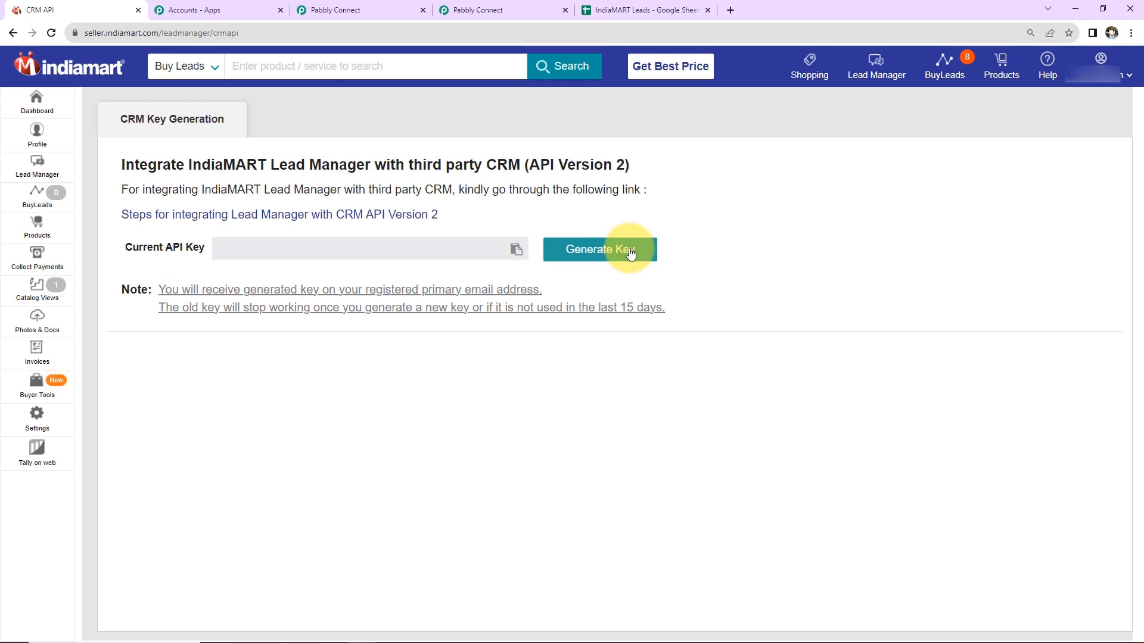
Paste the CRM key into the new IndiaMART connection in Pabbly Connect and save the connection
click(329, 9)
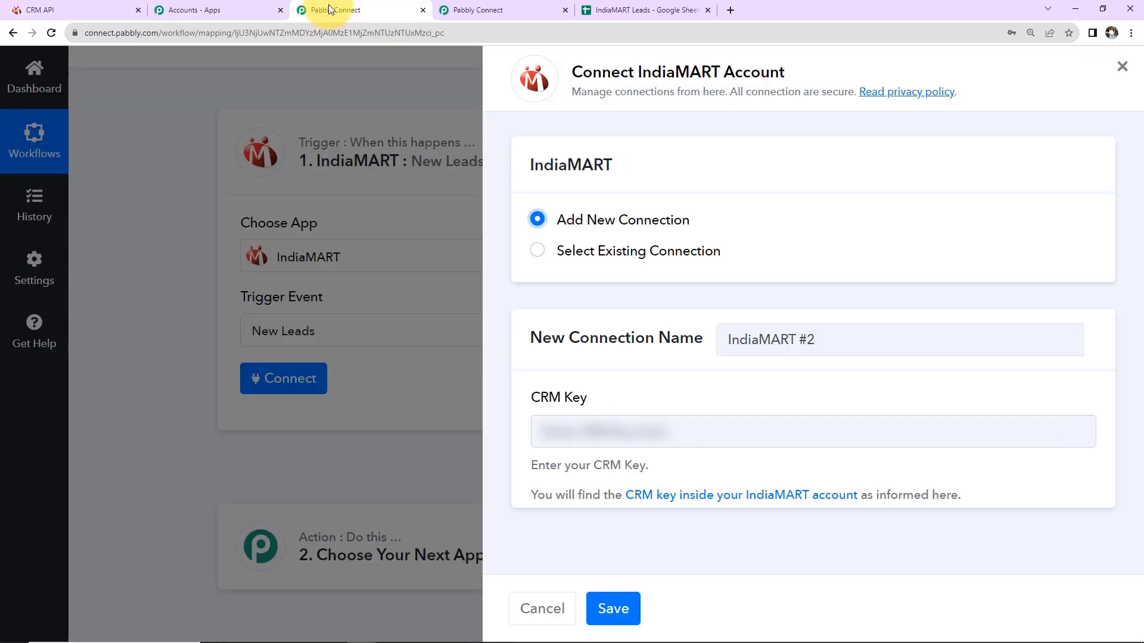
click(665, 435)
key(ctrl+v)
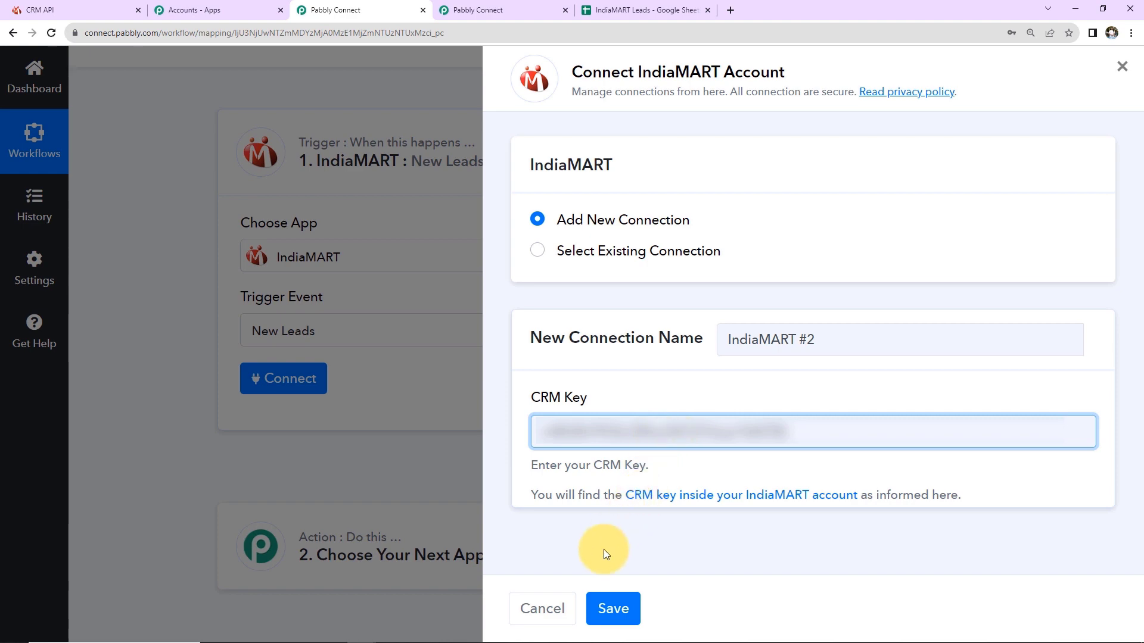
click(613, 608)
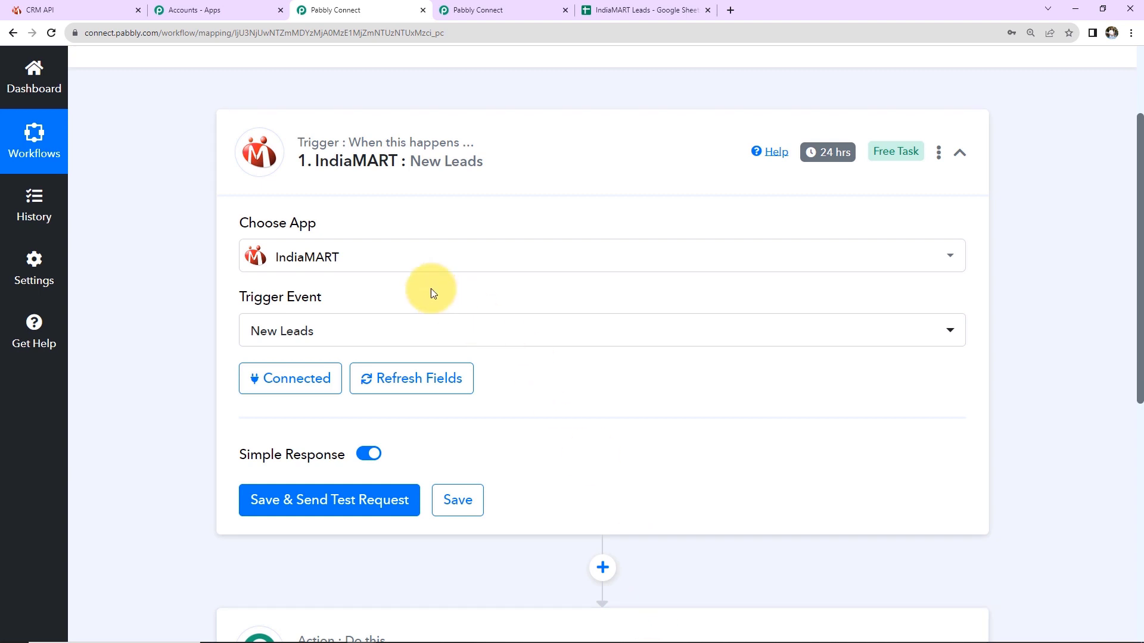
Save the IndiaMART trigger with a test request and review the lead fields in the received response
scroll(352, 177, down, 2)
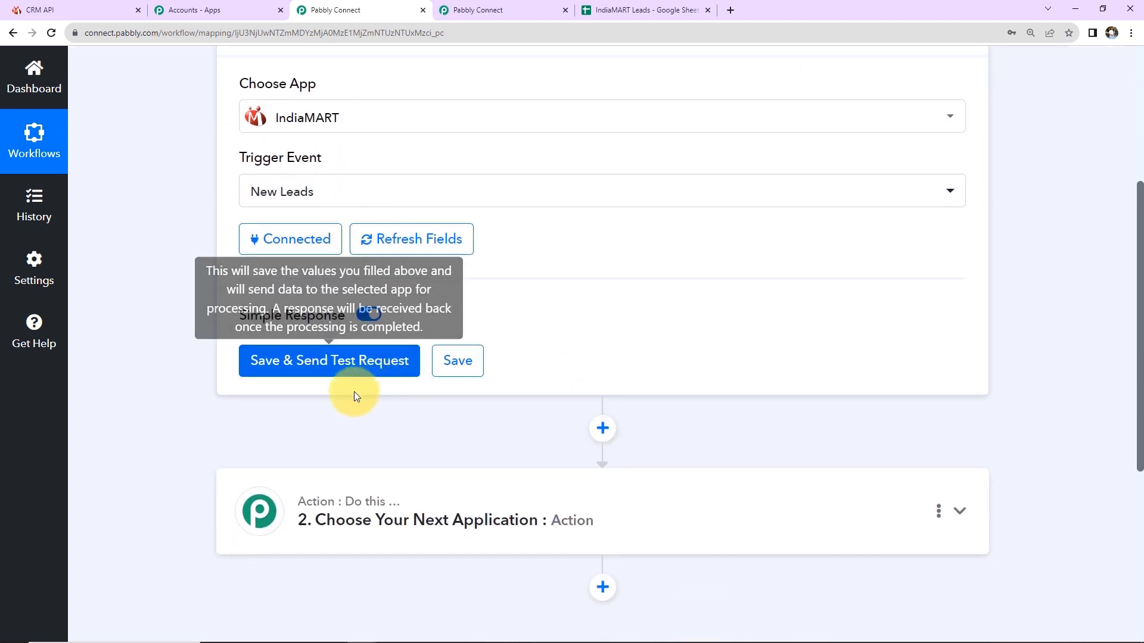
click(393, 246)
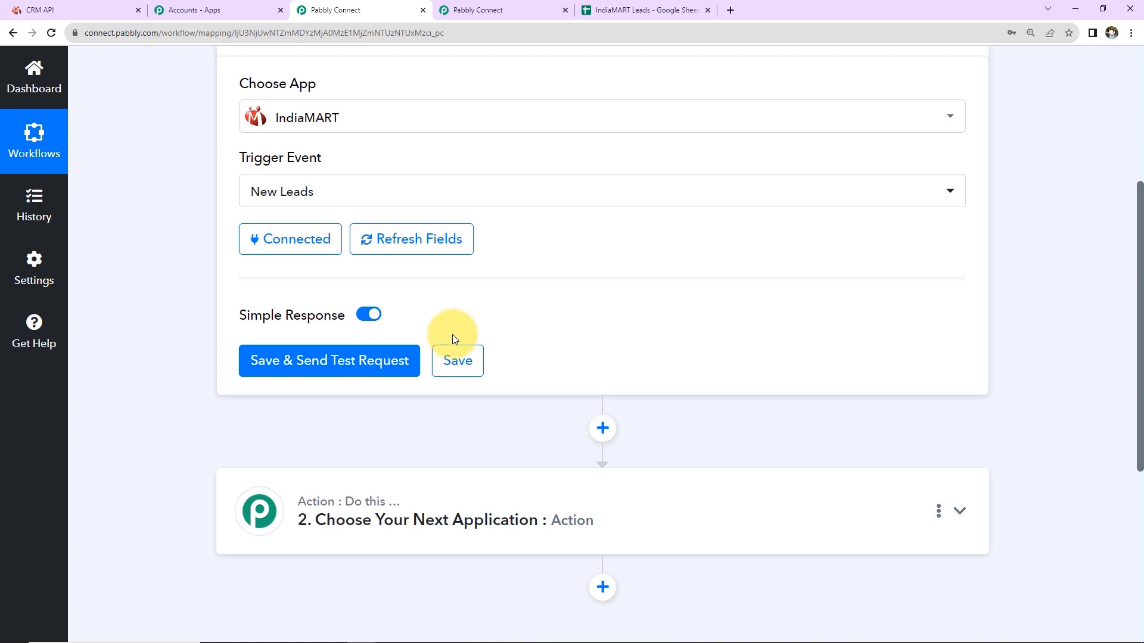
click(357, 360)
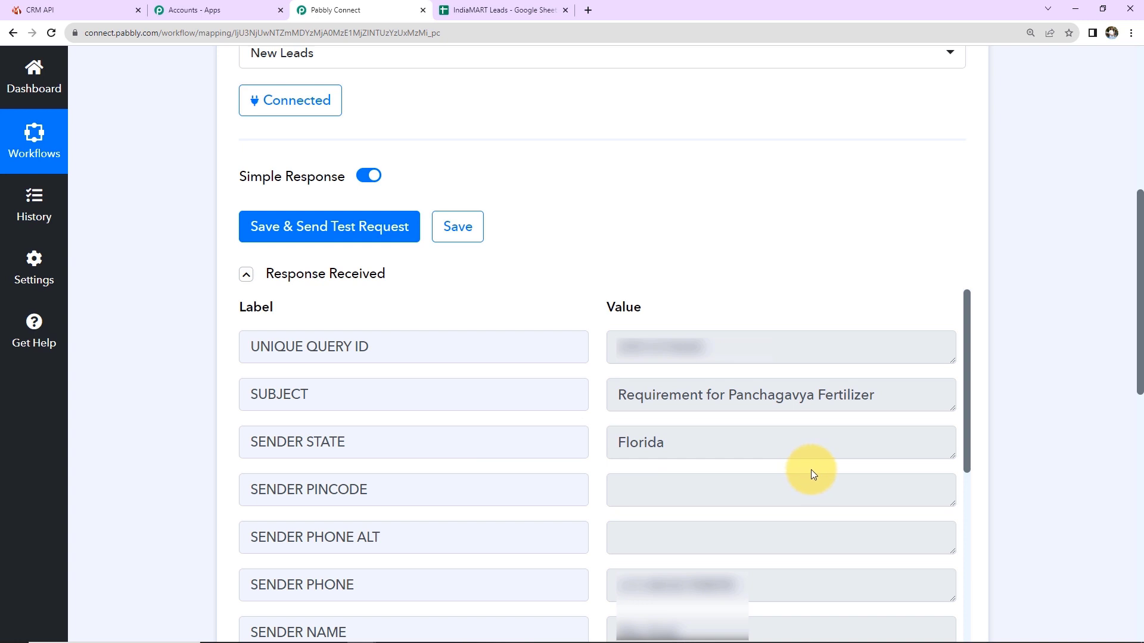
scroll(812, 474, down, 7)
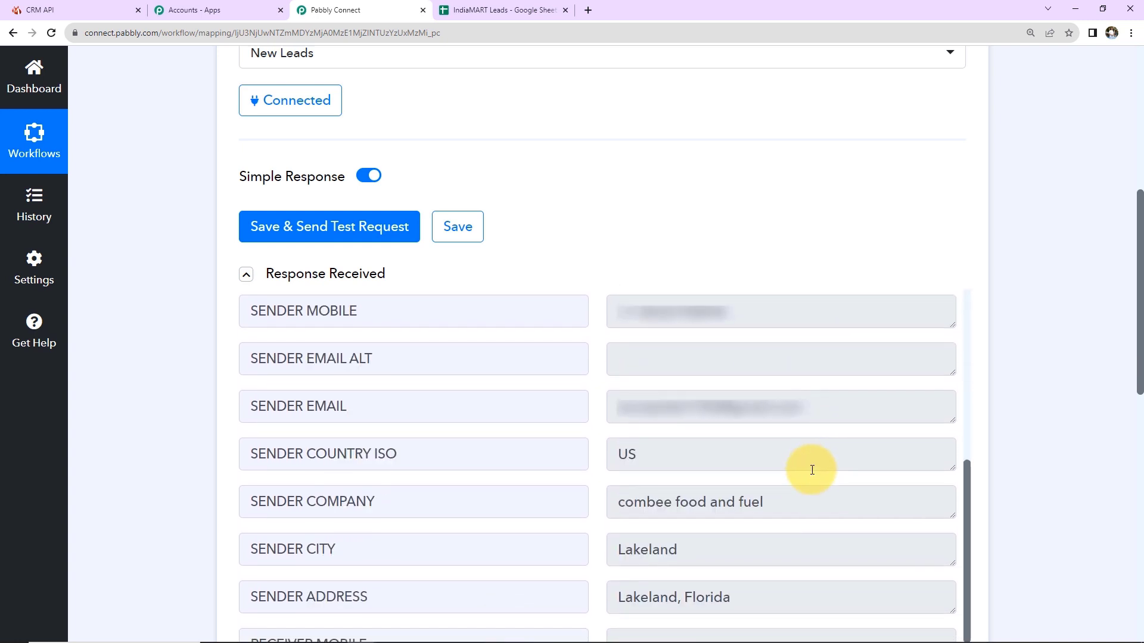
scroll(812, 474, down, 3)
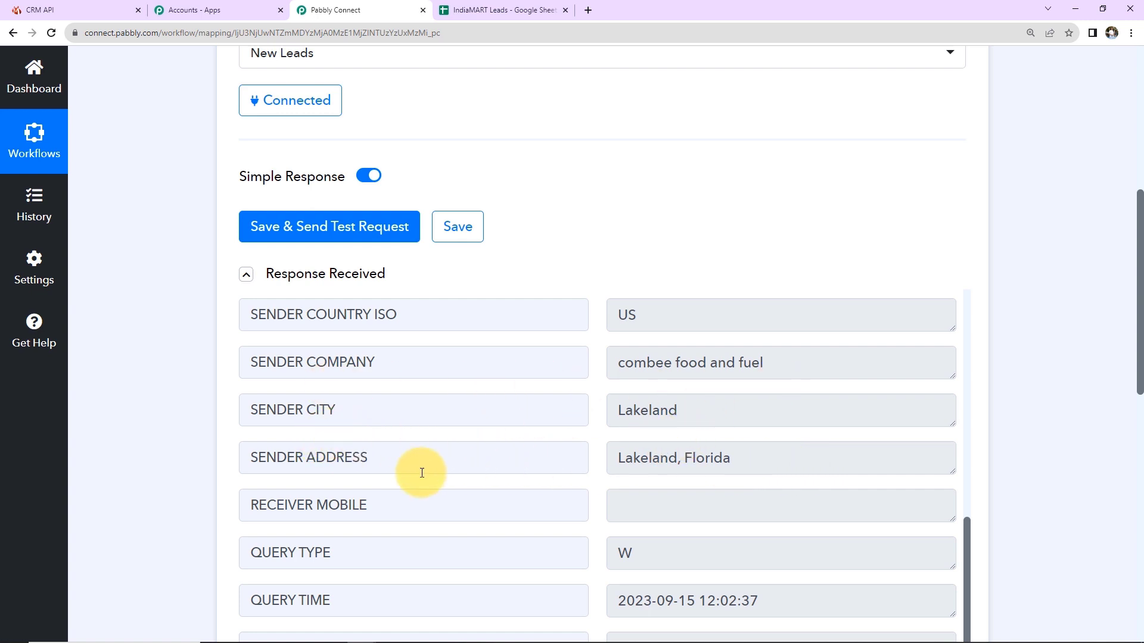
scroll(768, 480, down, 2)
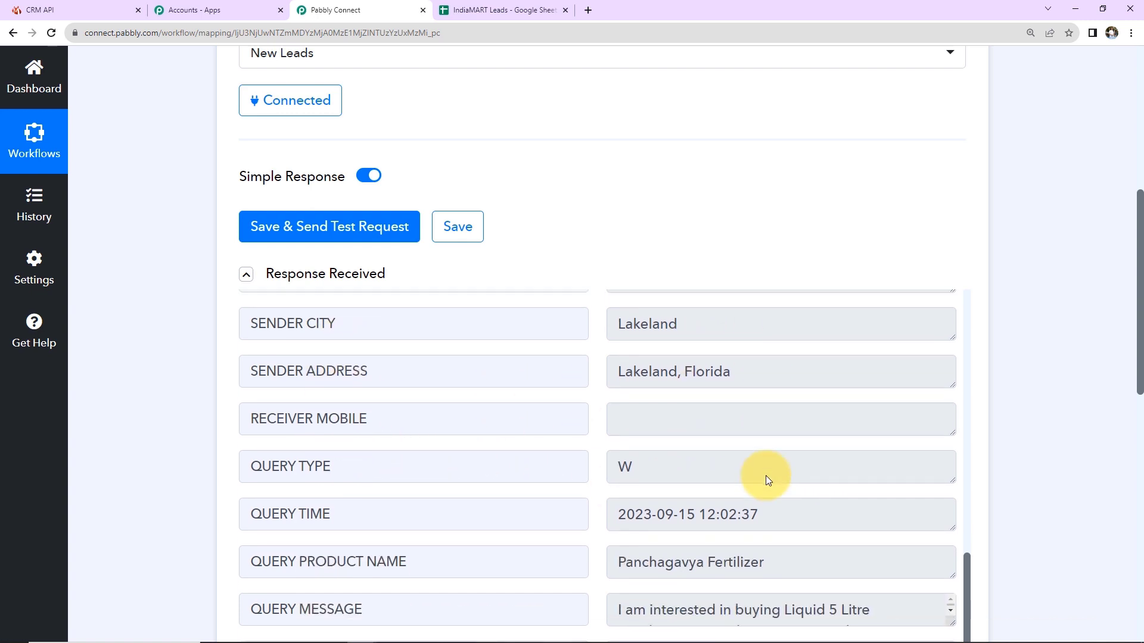
Set the workflow's action application to Telegram Bot with Send a Text Message or Reply as the action event
scroll(1083, 442, down, 3)
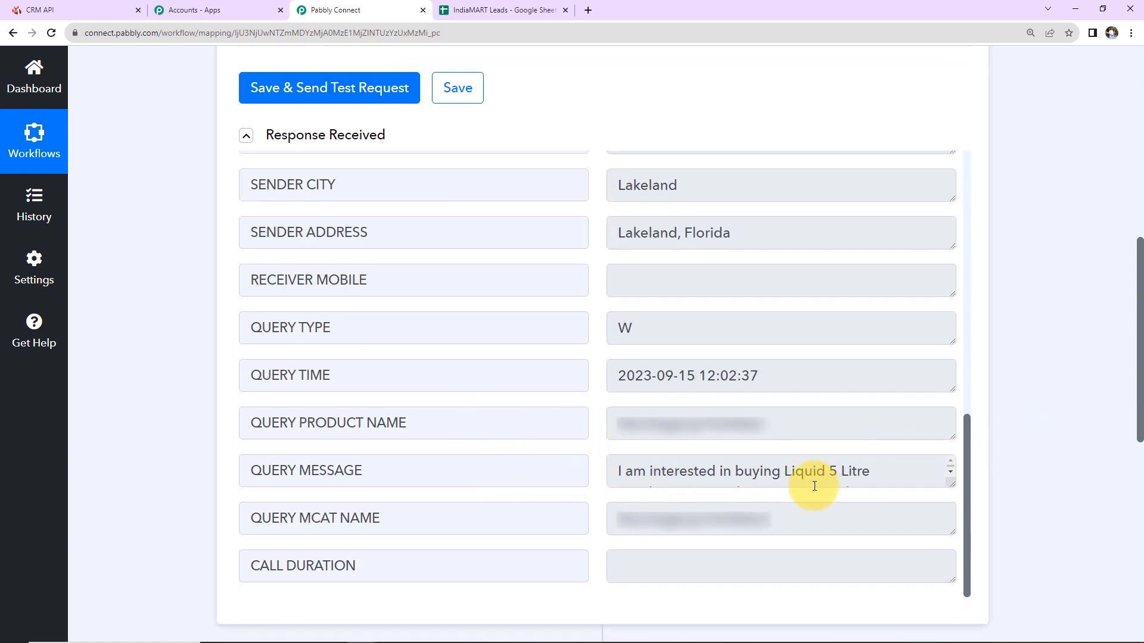
scroll(743, 502, down, 3)
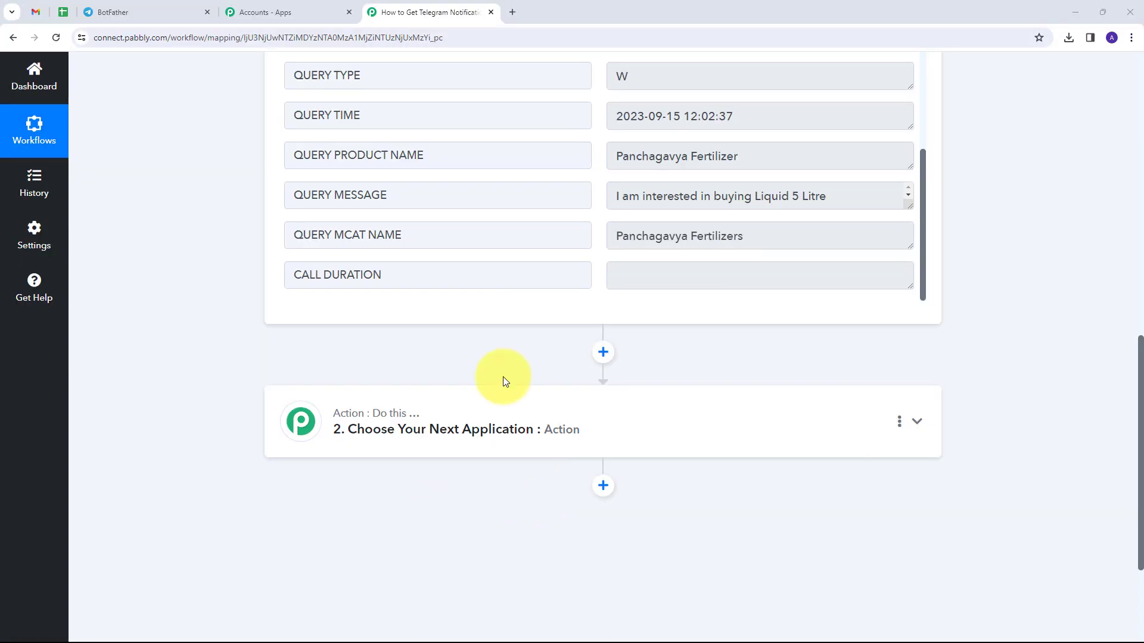
scroll(503, 377, up, 10)
scroll(528, 408, up, 1)
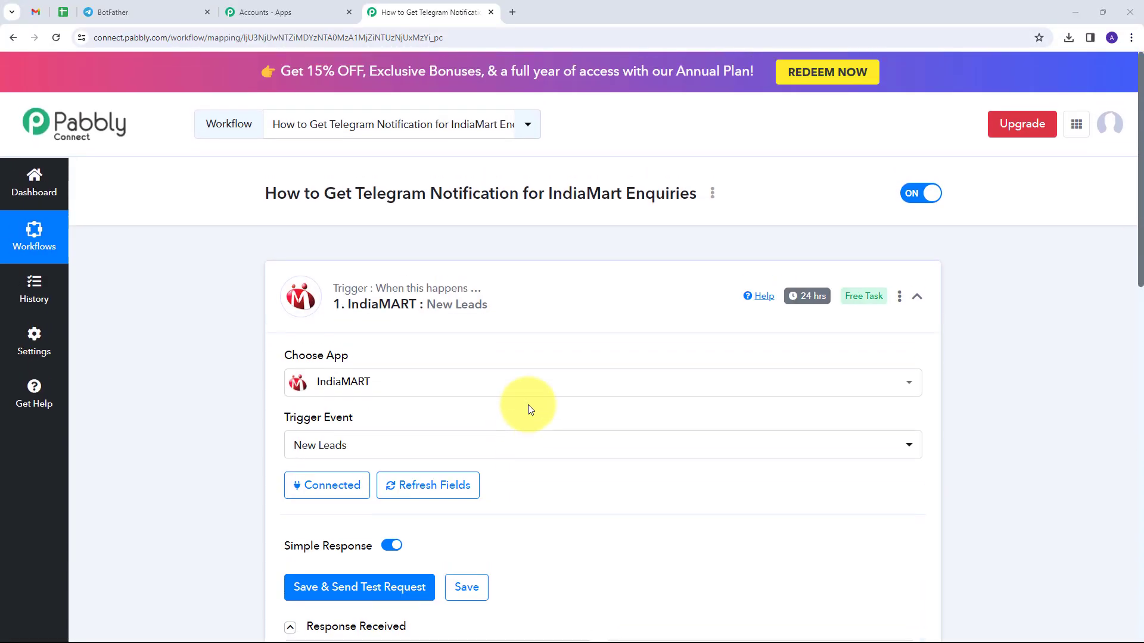
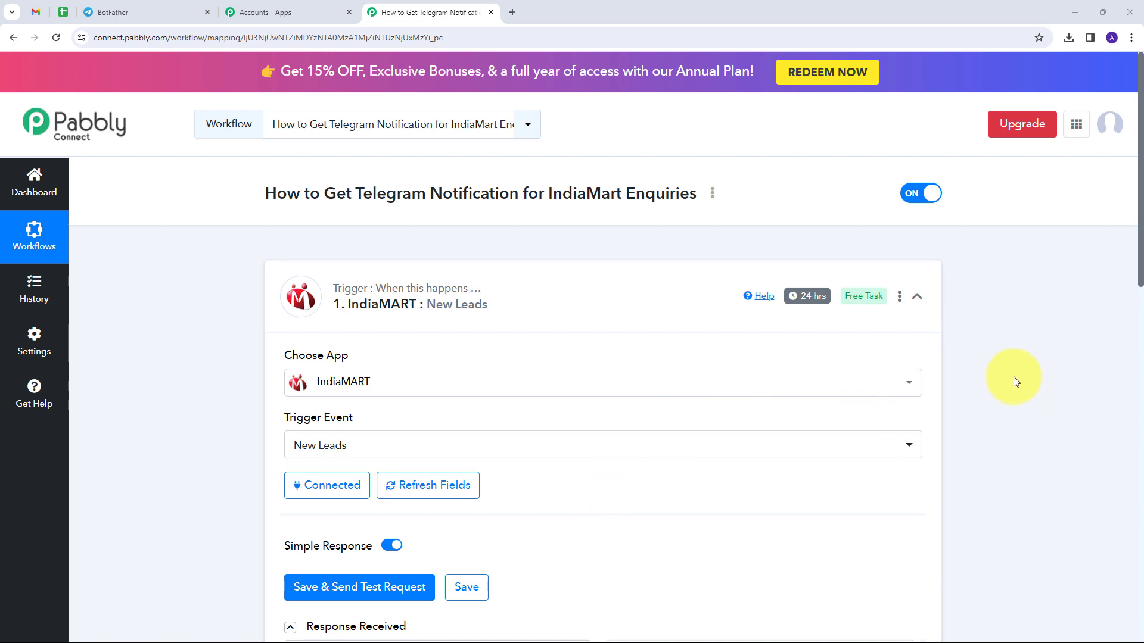
scroll(995, 330, down, 5)
scroll(995, 330, down, 3)
click(748, 294)
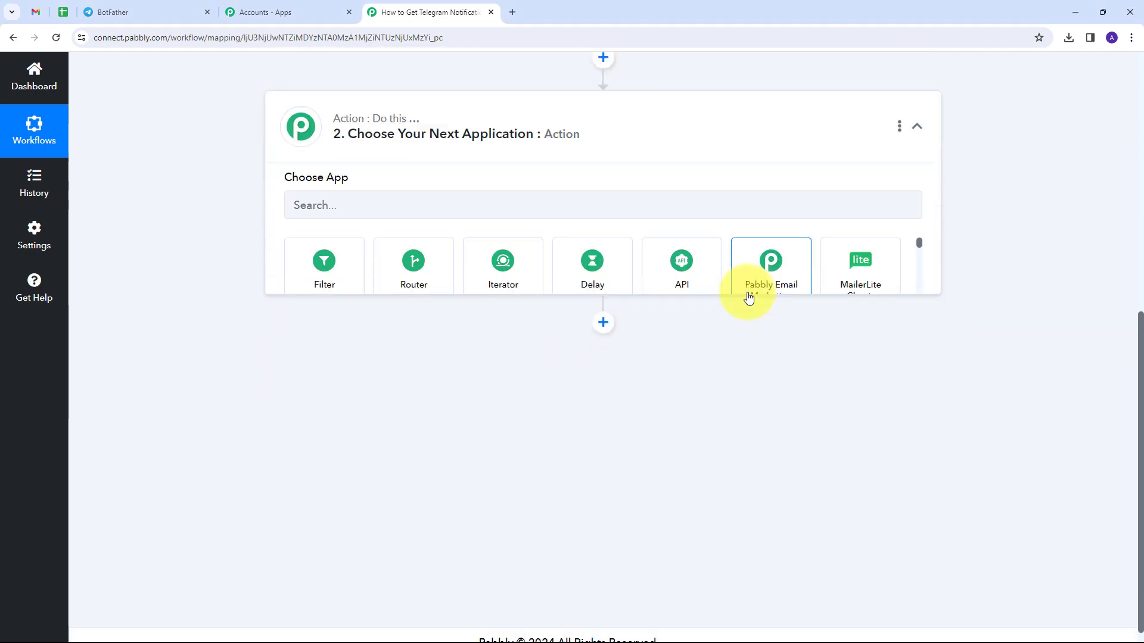
scroll(345, 250, up, 2)
click(328, 307)
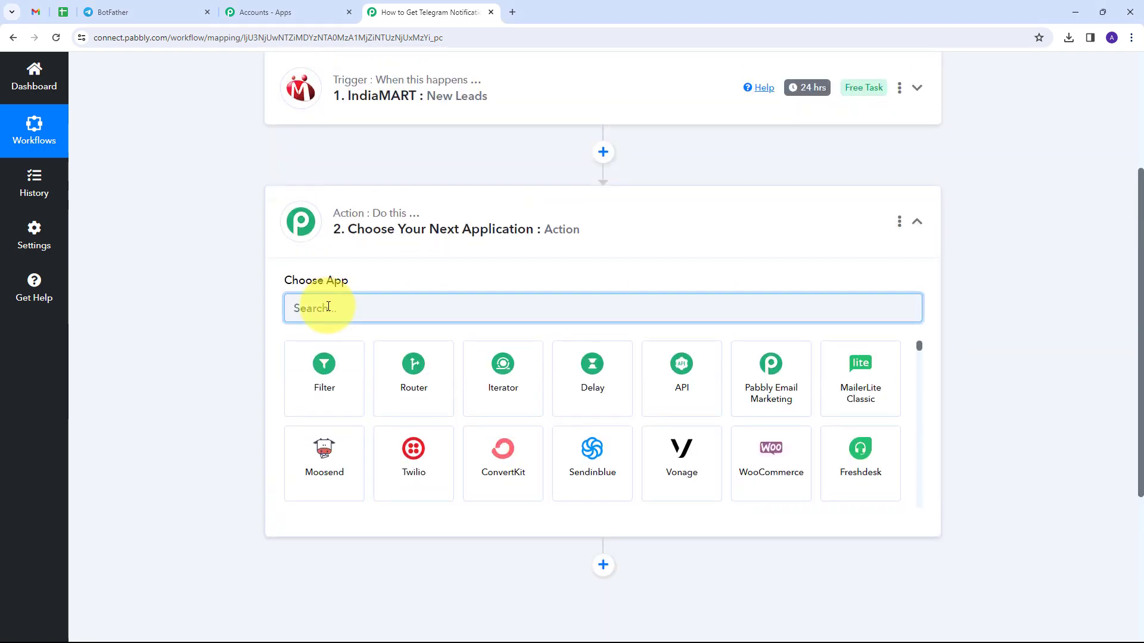
text(Telegram)
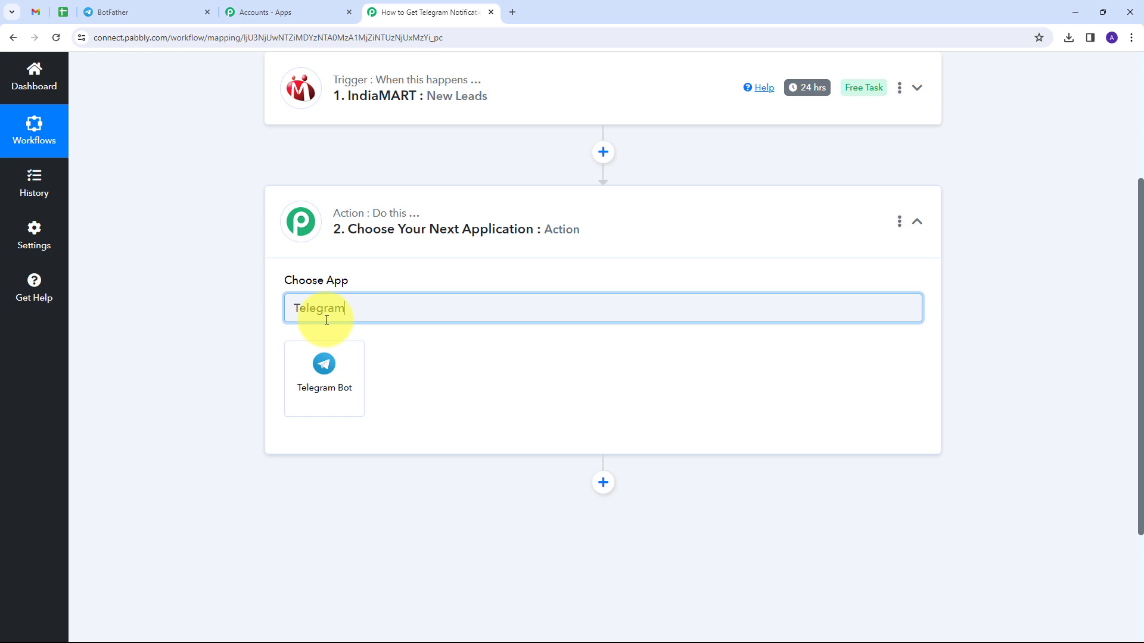
click(336, 388)
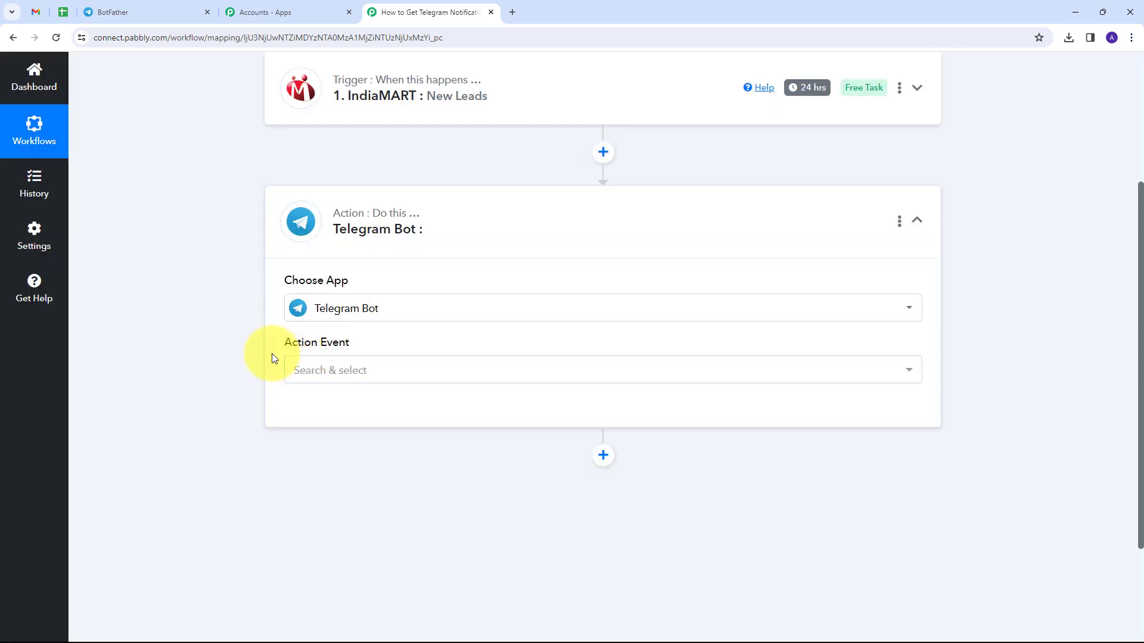
click(529, 372)
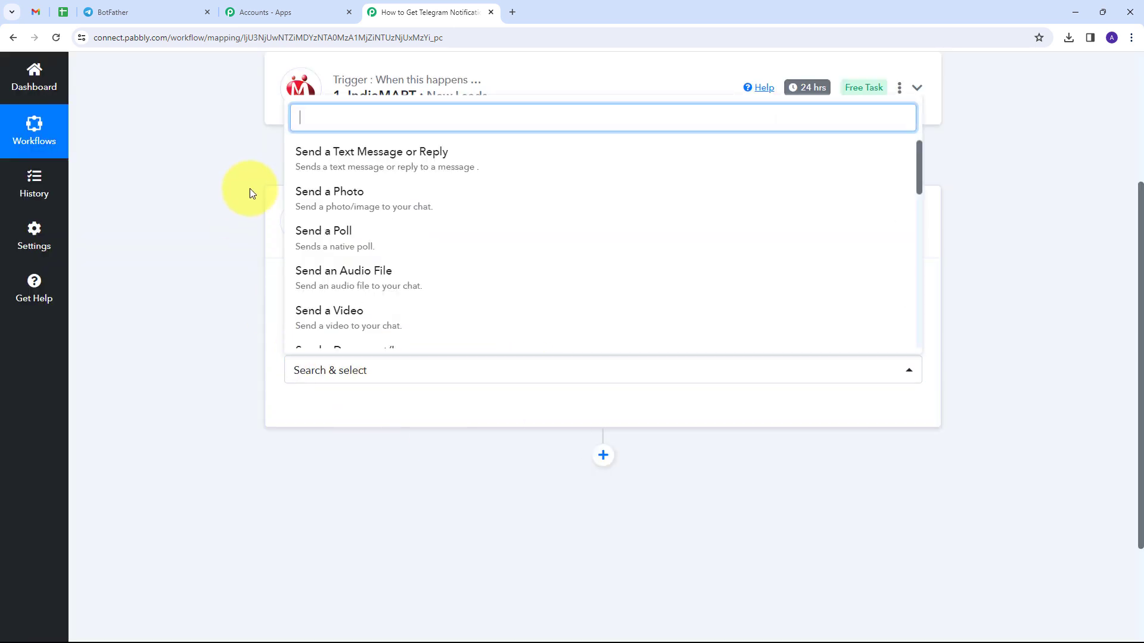
click(377, 169)
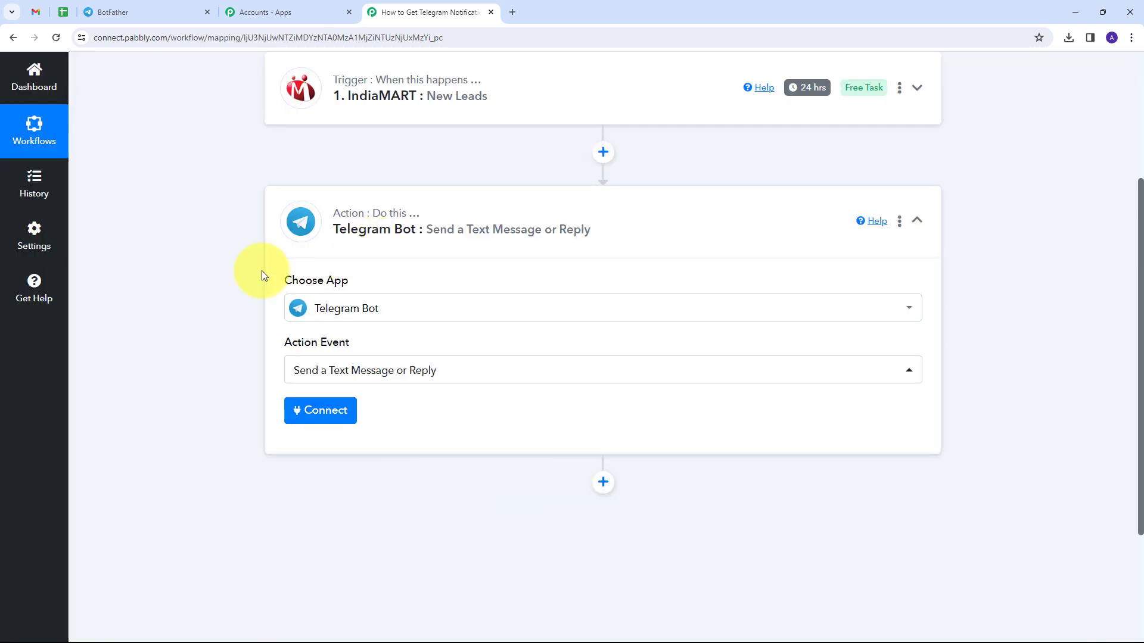
Start adding a new Telegram Bot connection, and switch to the BotFather chat in Telegram Web
click(318, 411)
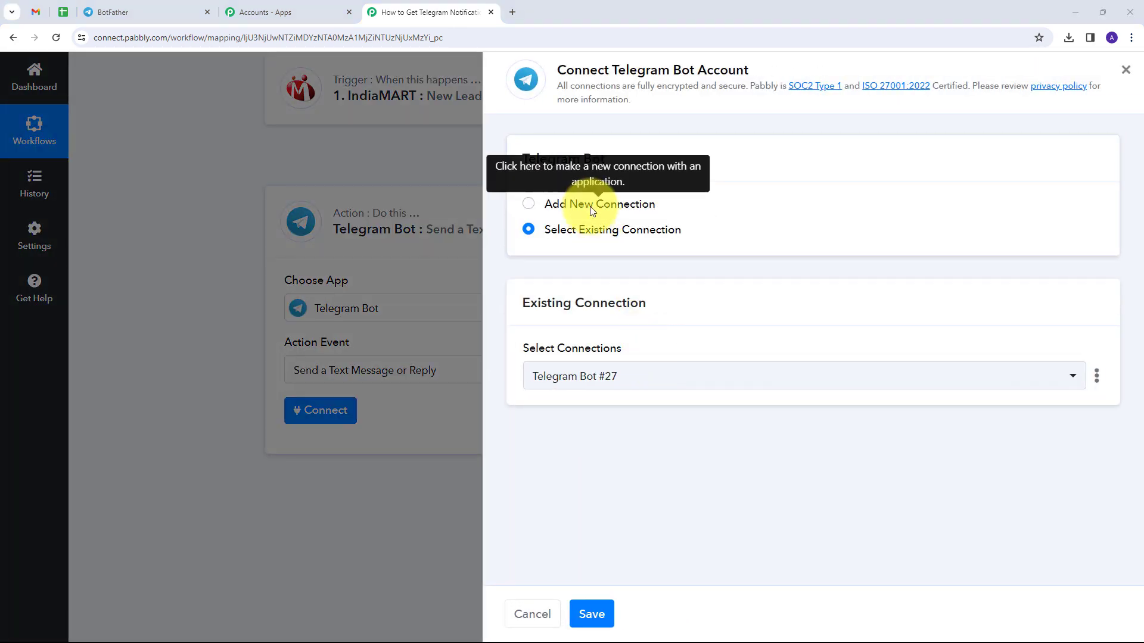
click(592, 207)
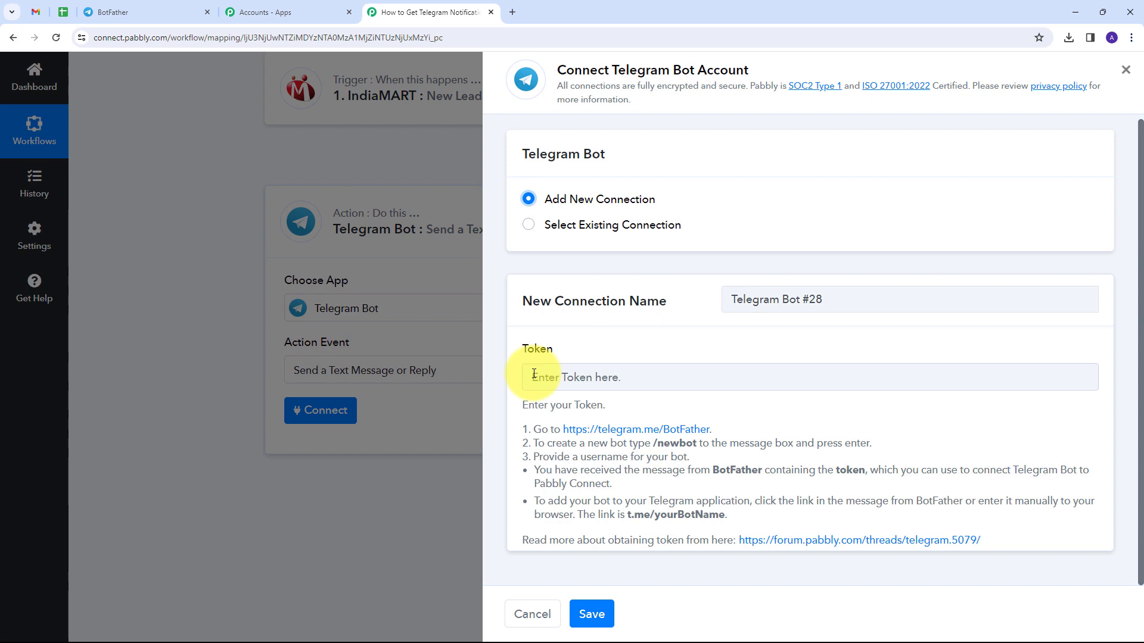
click(124, 12)
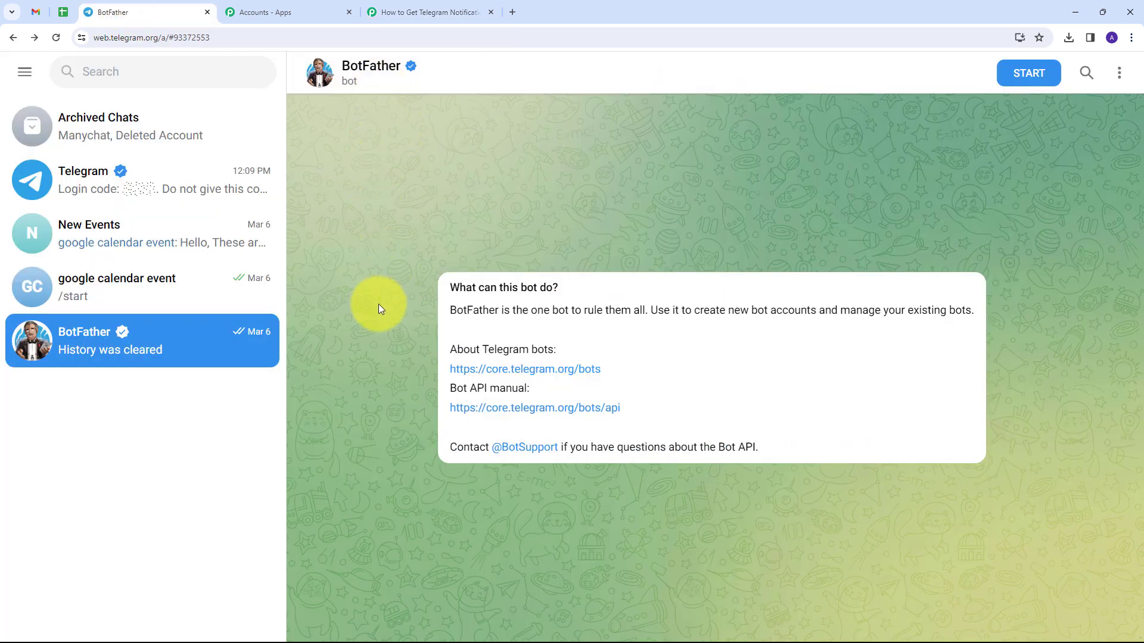
Create a new bot through BotFather with the name IndiaMartEnquiries and the username IndiaMartEnquiries_bot
click(1030, 75)
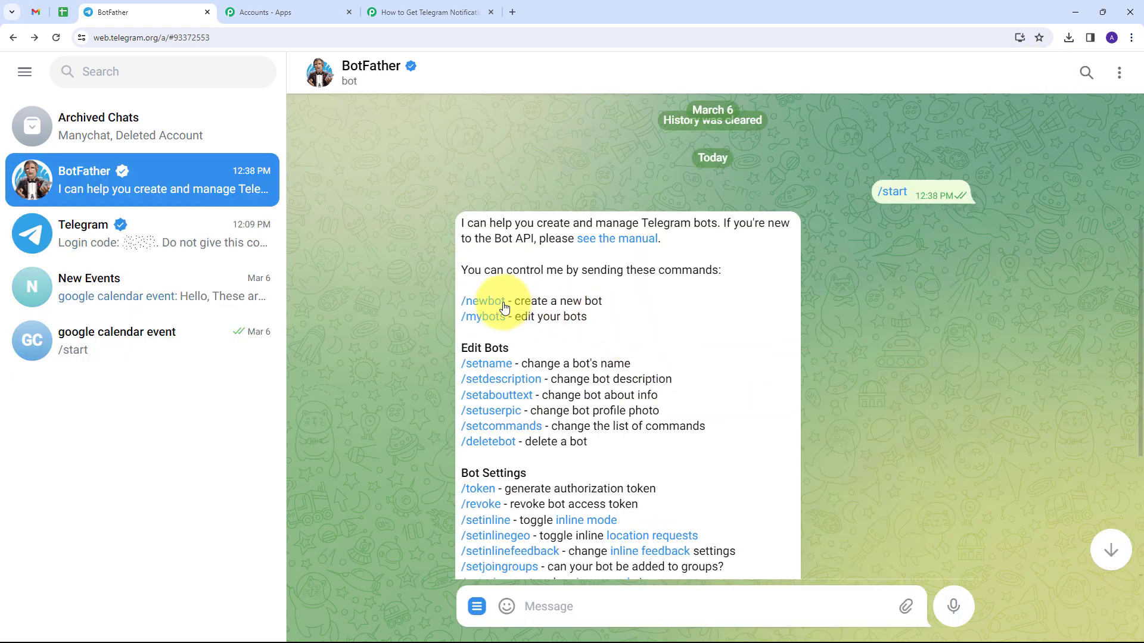
click(482, 306)
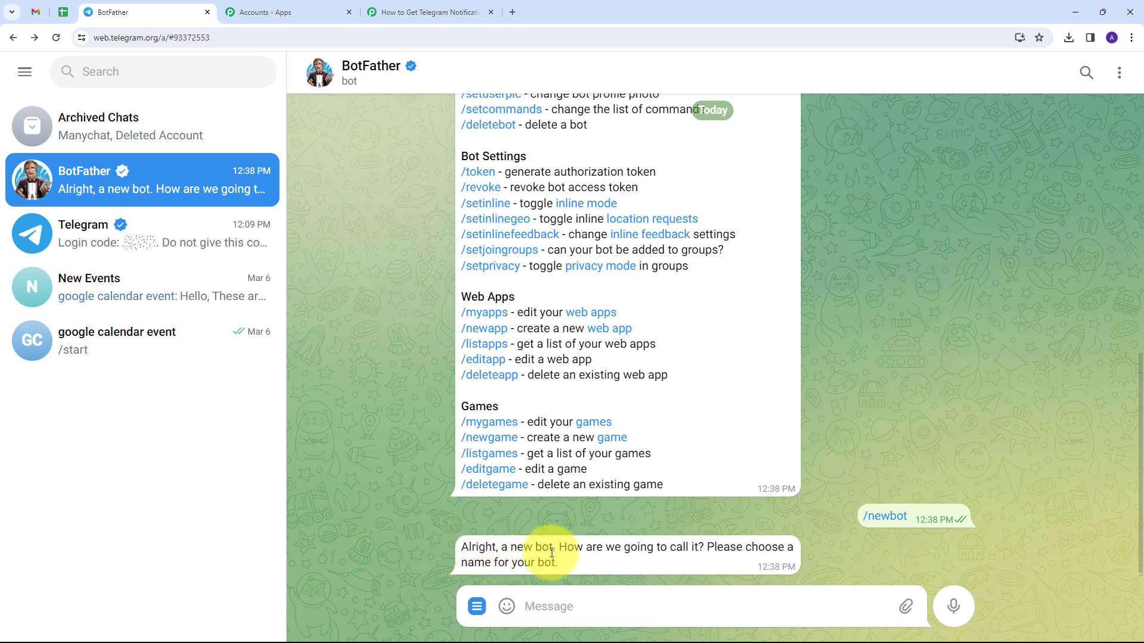
click(573, 610)
text(IndiaMartEnquiries)
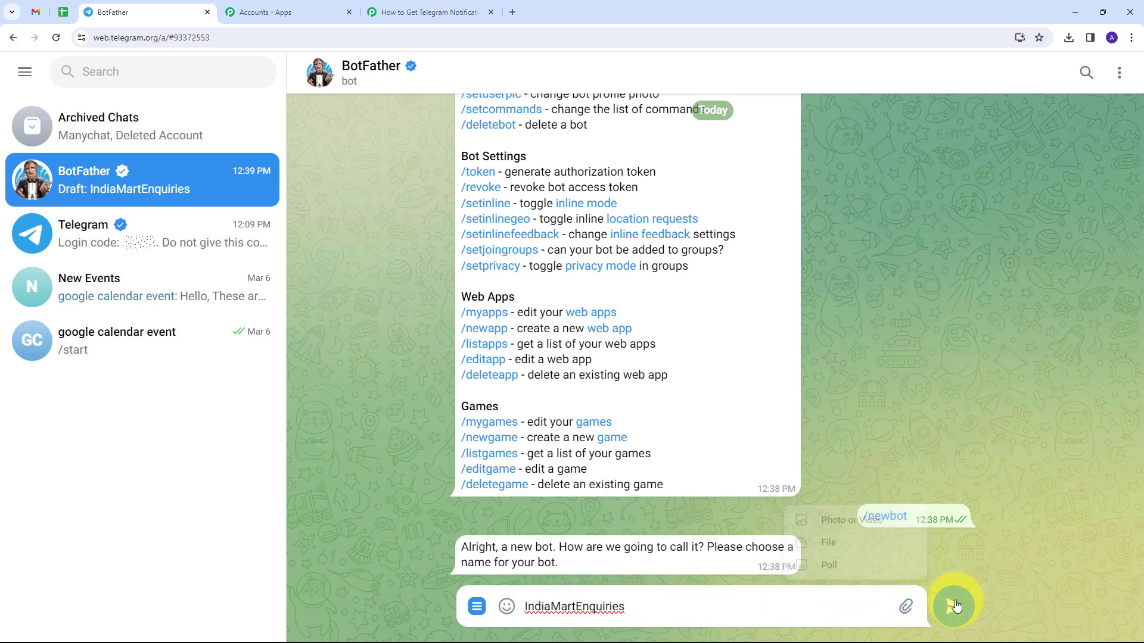
click(953, 607)
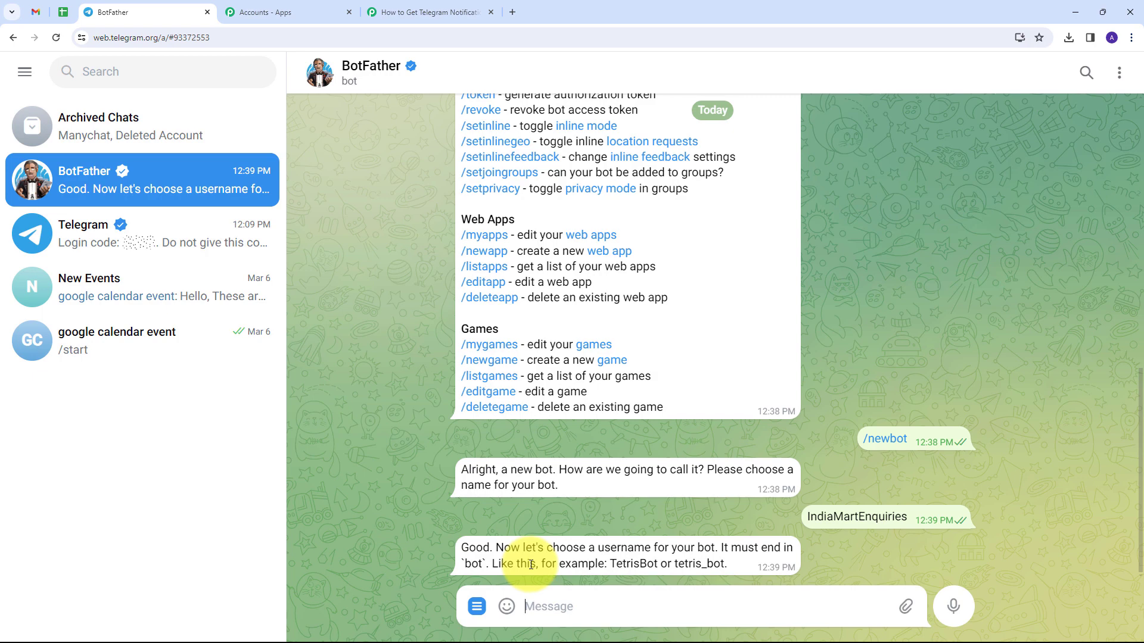
text(IndiaMartEnquiries_bot)
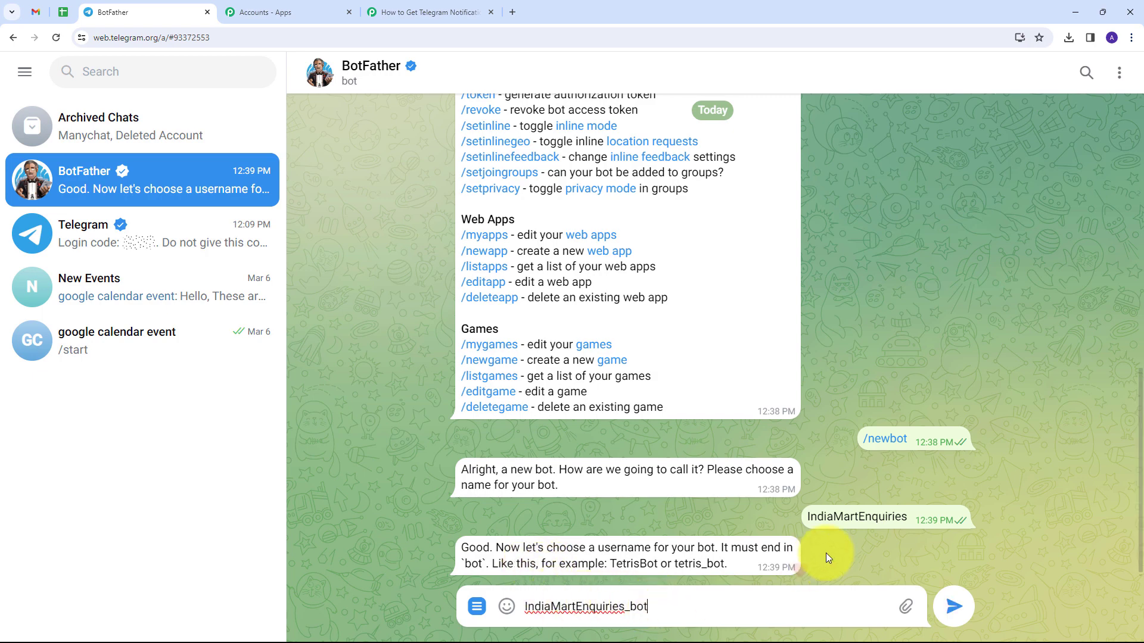
click(954, 606)
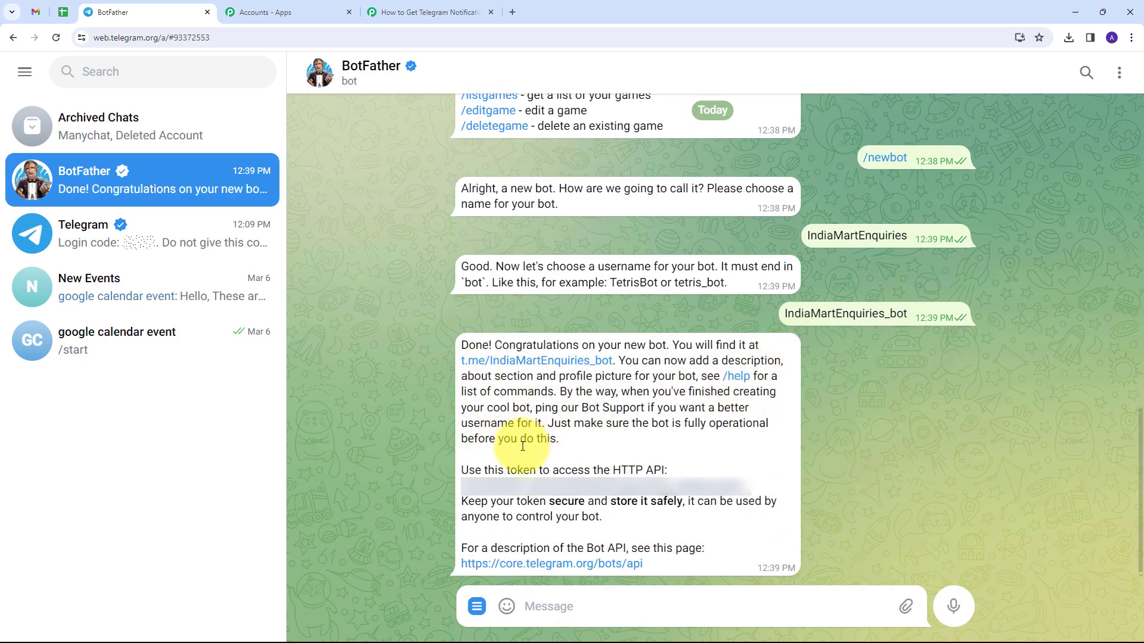
Copy the new bot's API token from BotFather's message and start a chat with the IndiaMartEnquiries bot
click(512, 493)
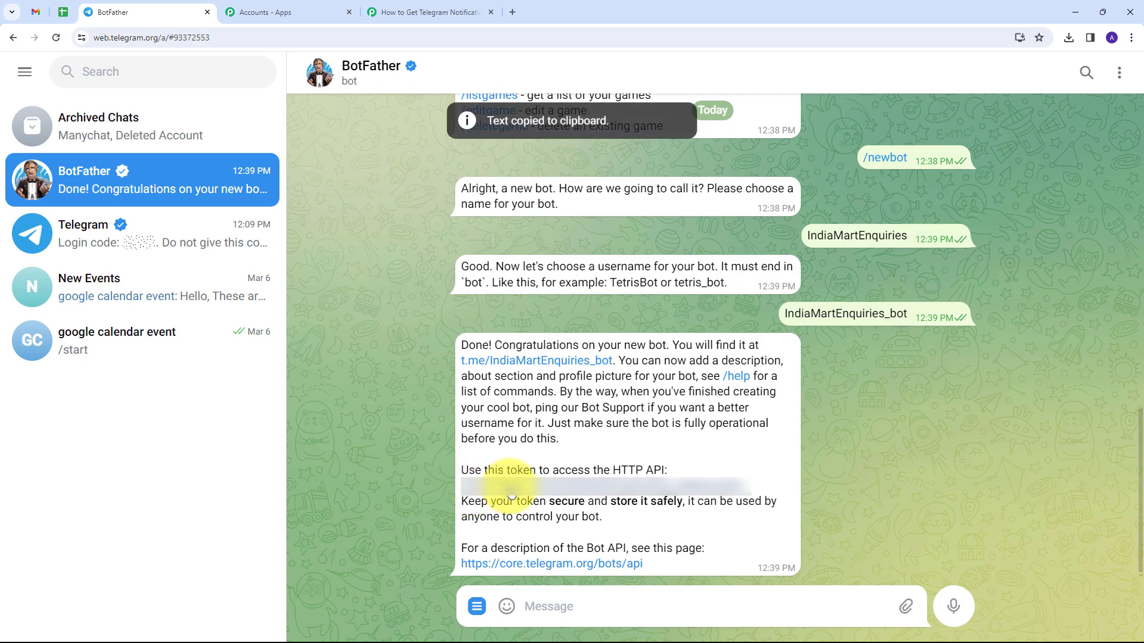
click(504, 362)
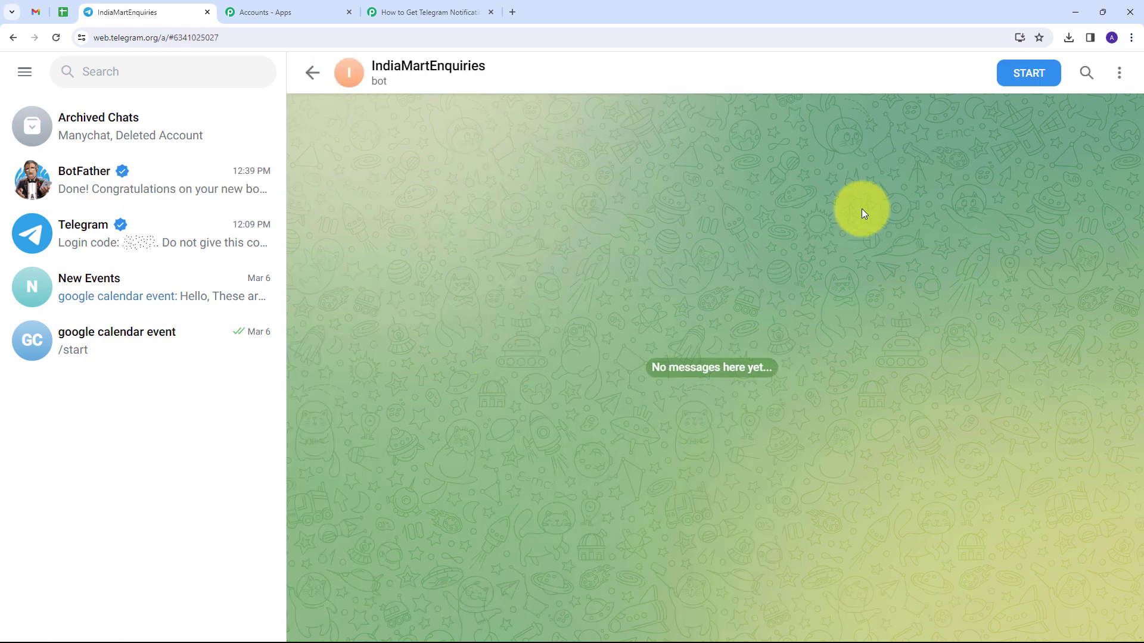
click(1028, 81)
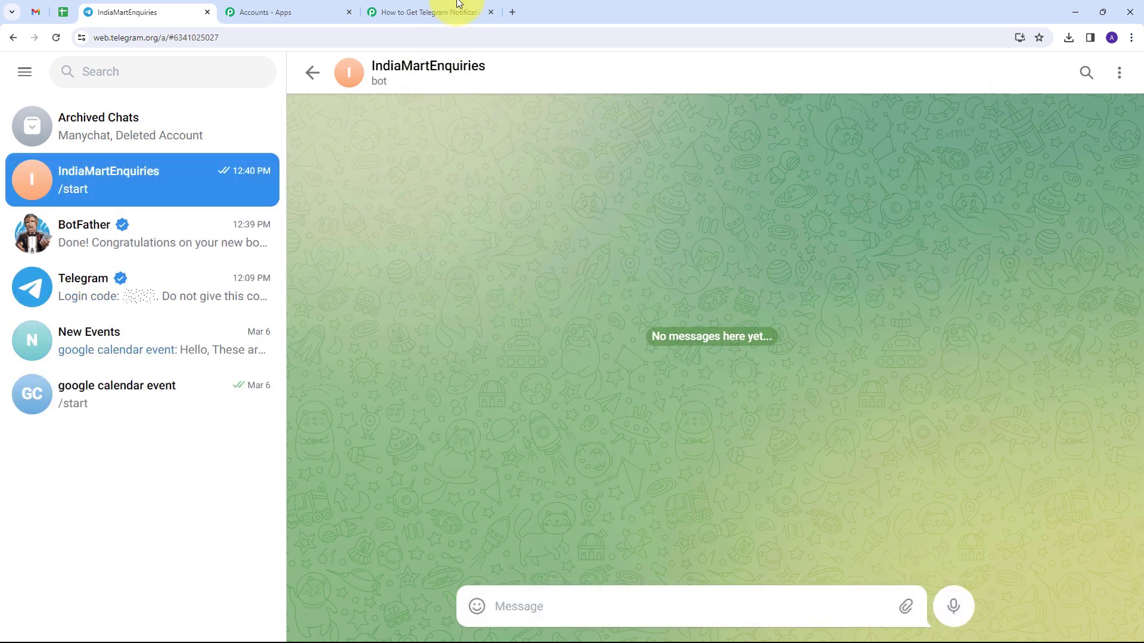
Paste the bot token into the new Telegram Bot connection in Pabbly Connect and save the connection
click(429, 12)
click(567, 378)
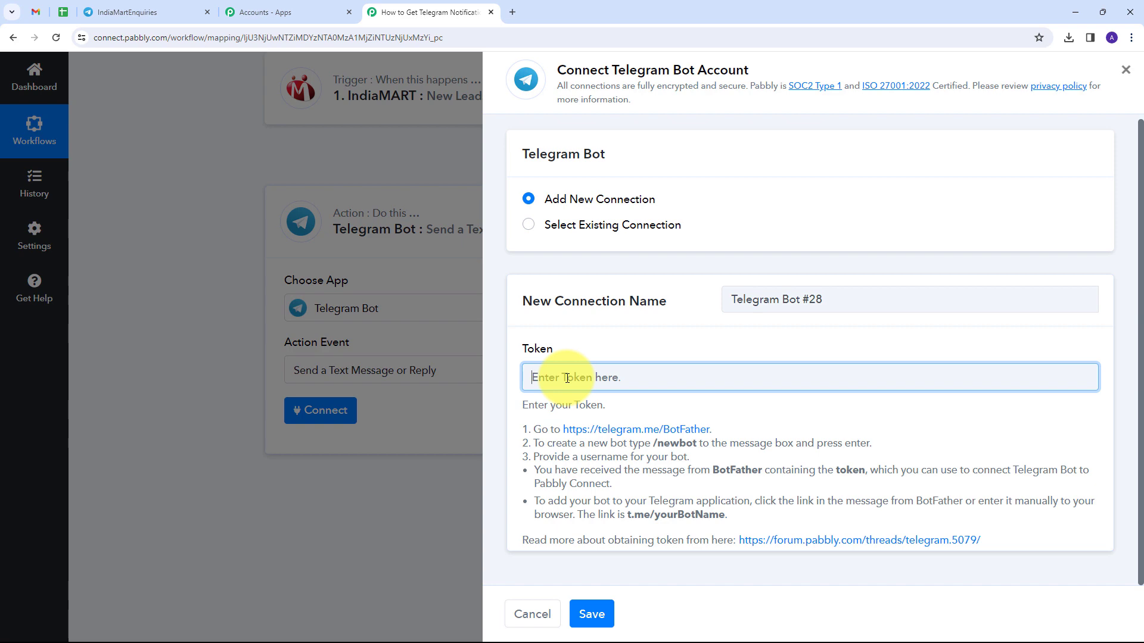
key(ctrl+v)
click(593, 614)
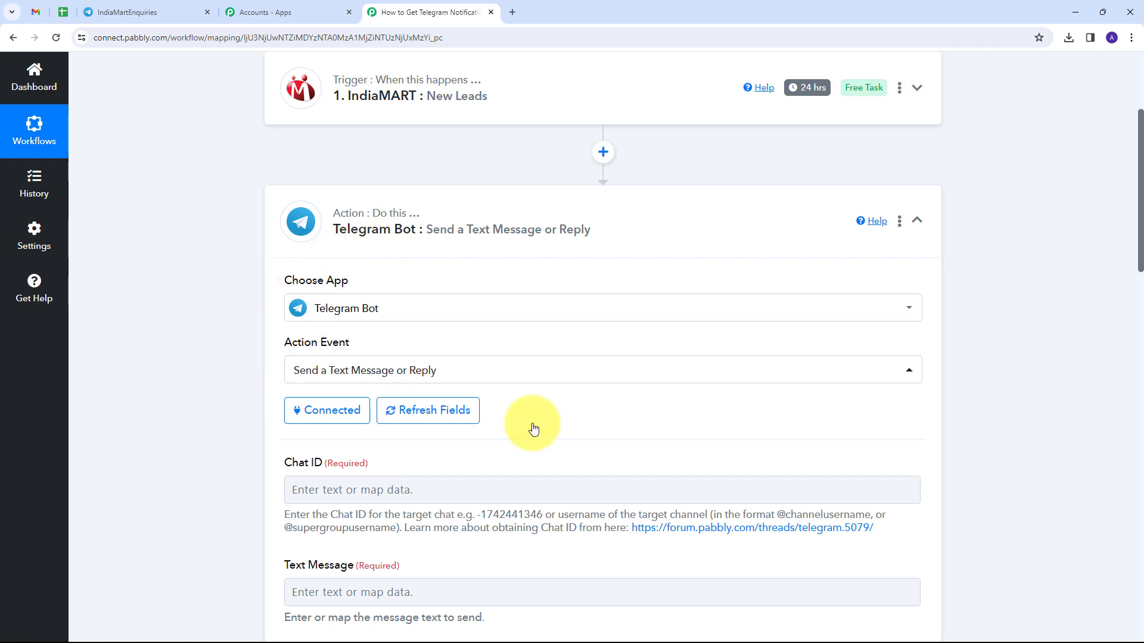
Switch to Telegram Web and start a new group with the IndiaMartEnquiries bot as its member
scroll(490, 252, down, 5)
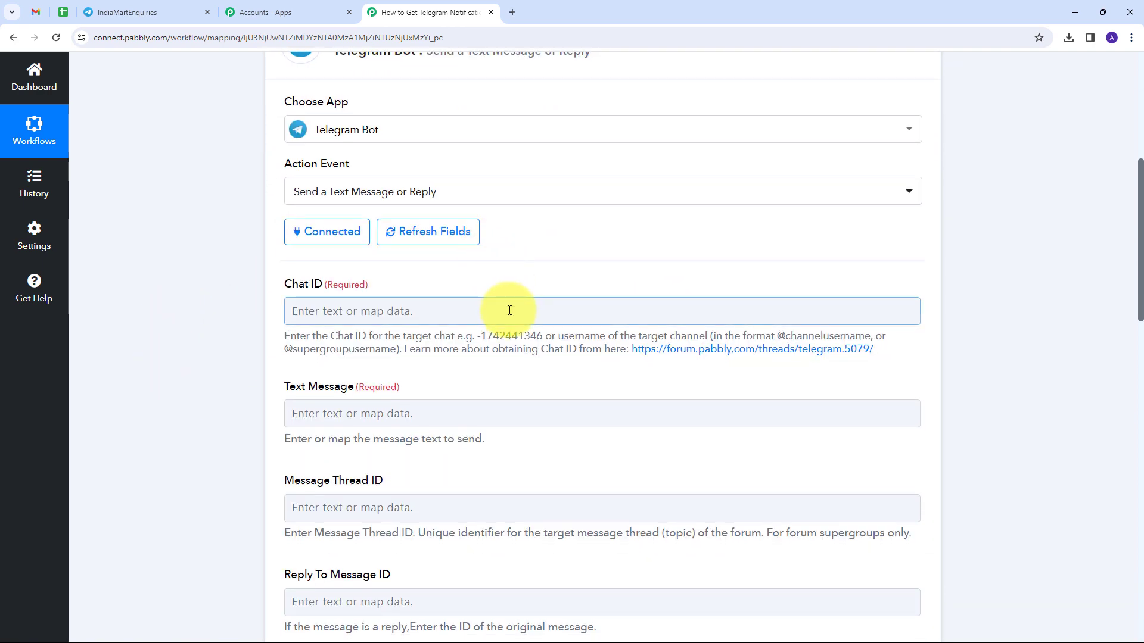
scroll(524, 304, down, 4)
scroll(526, 304, up, 6)
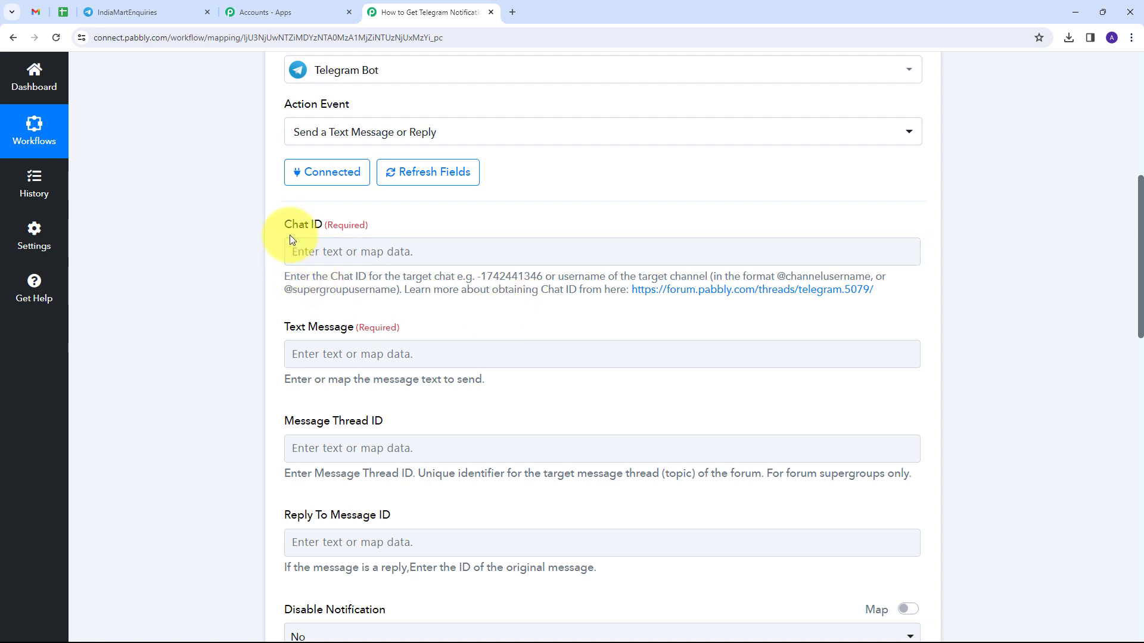
click(127, 11)
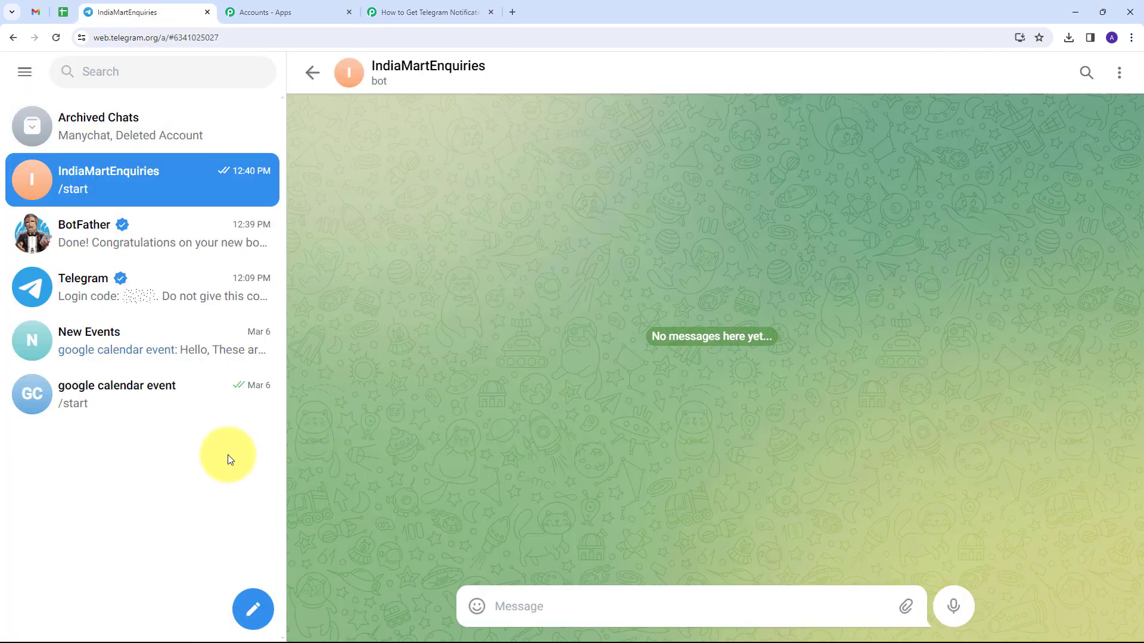
click(254, 610)
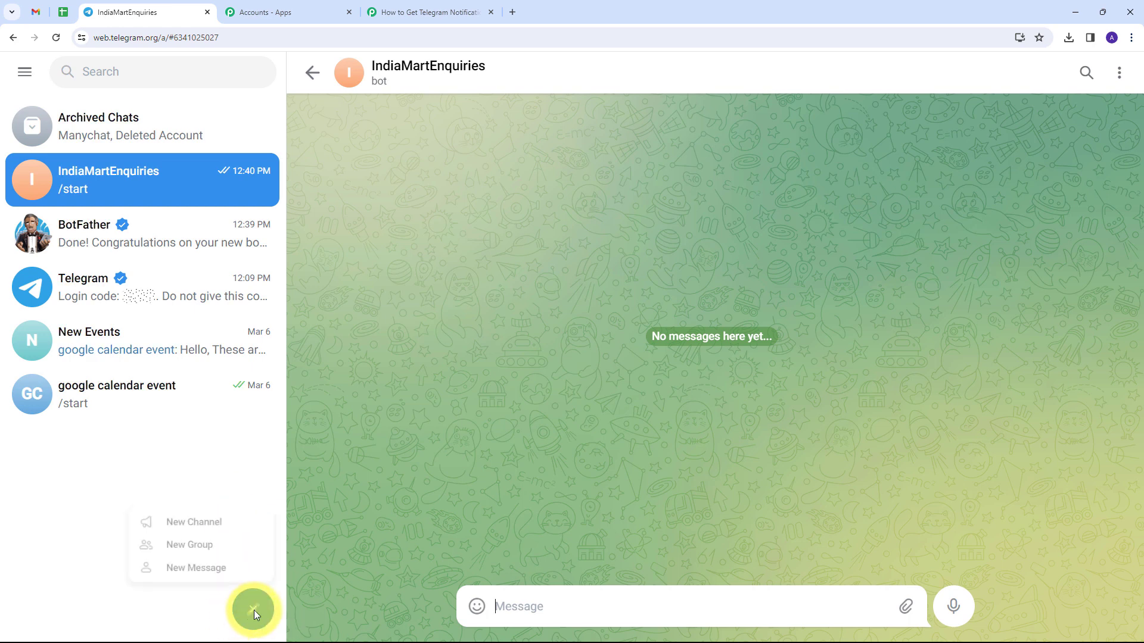
click(179, 545)
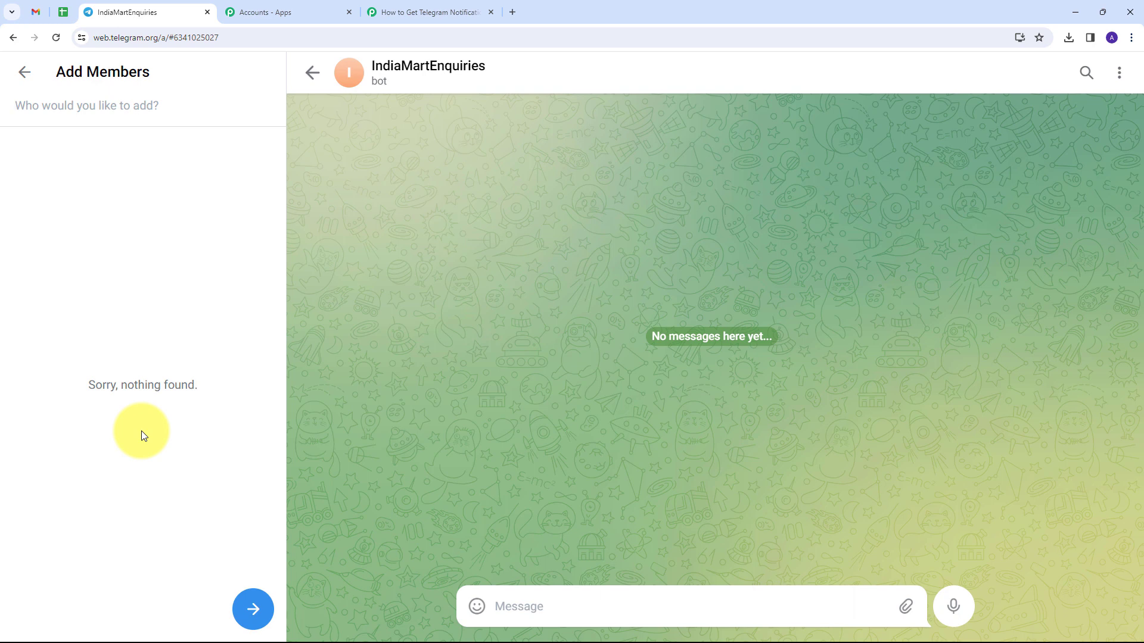
text(Ind)
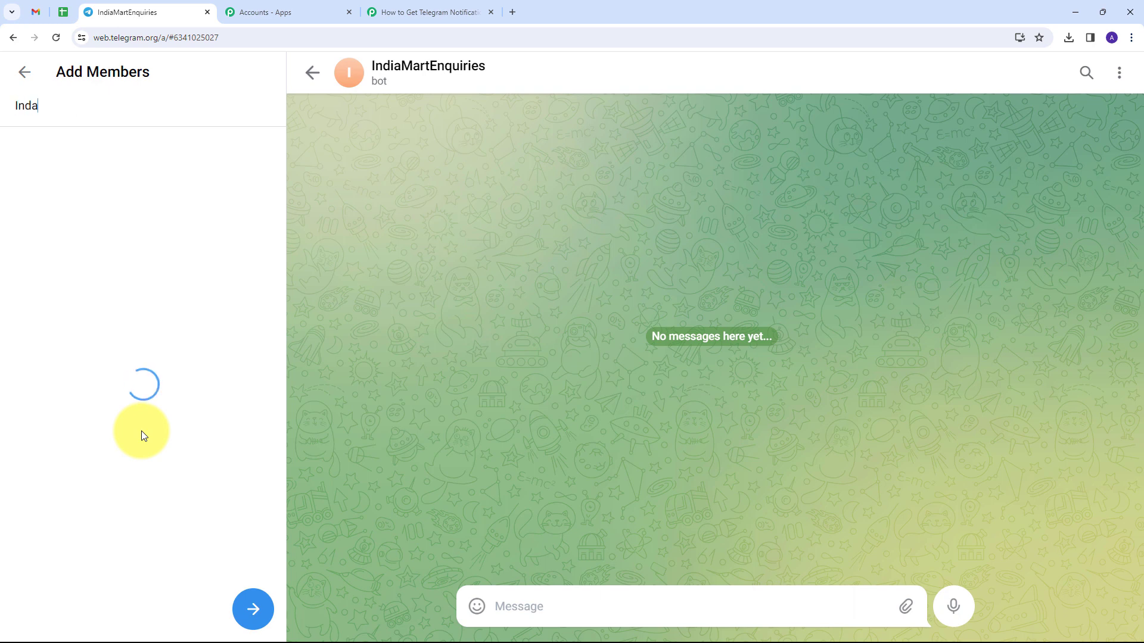
text(iaMar)
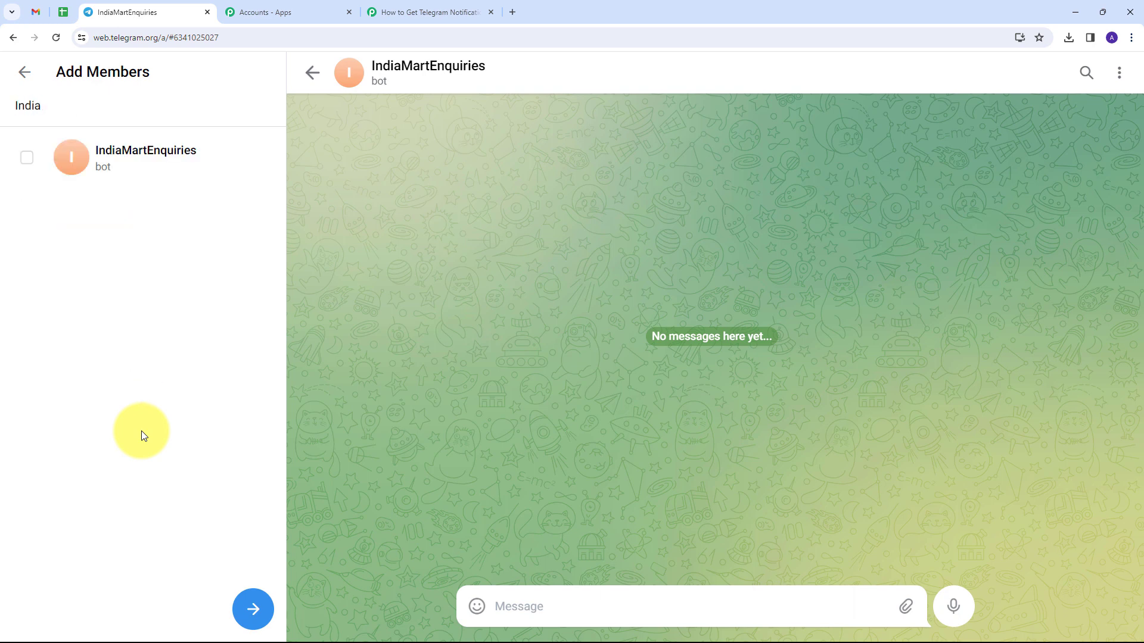
text(tE)
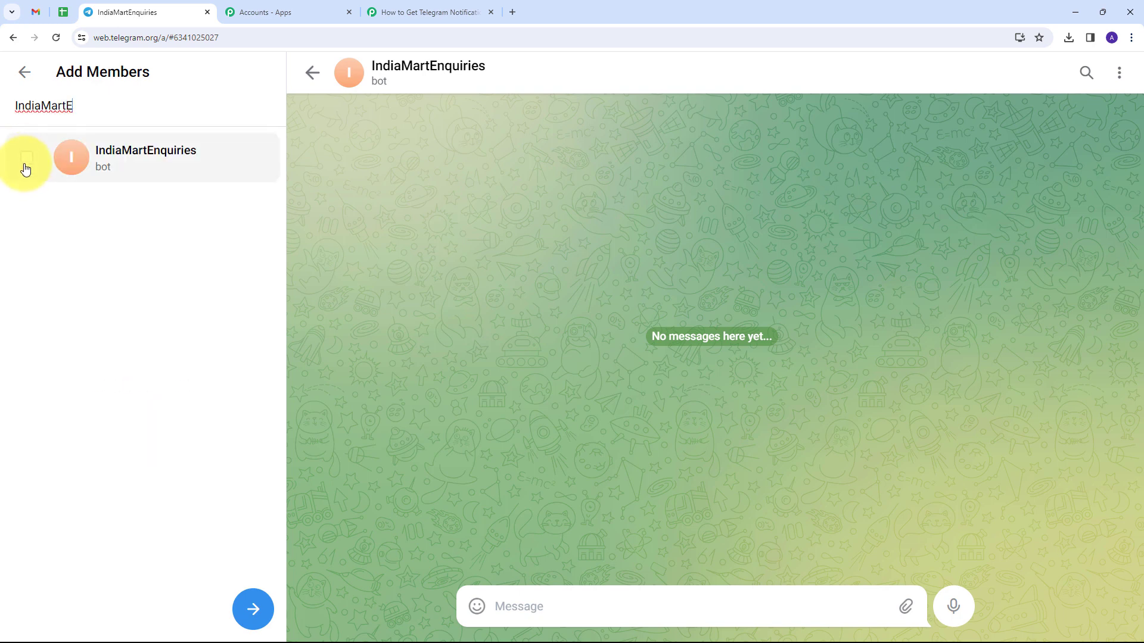
click(30, 163)
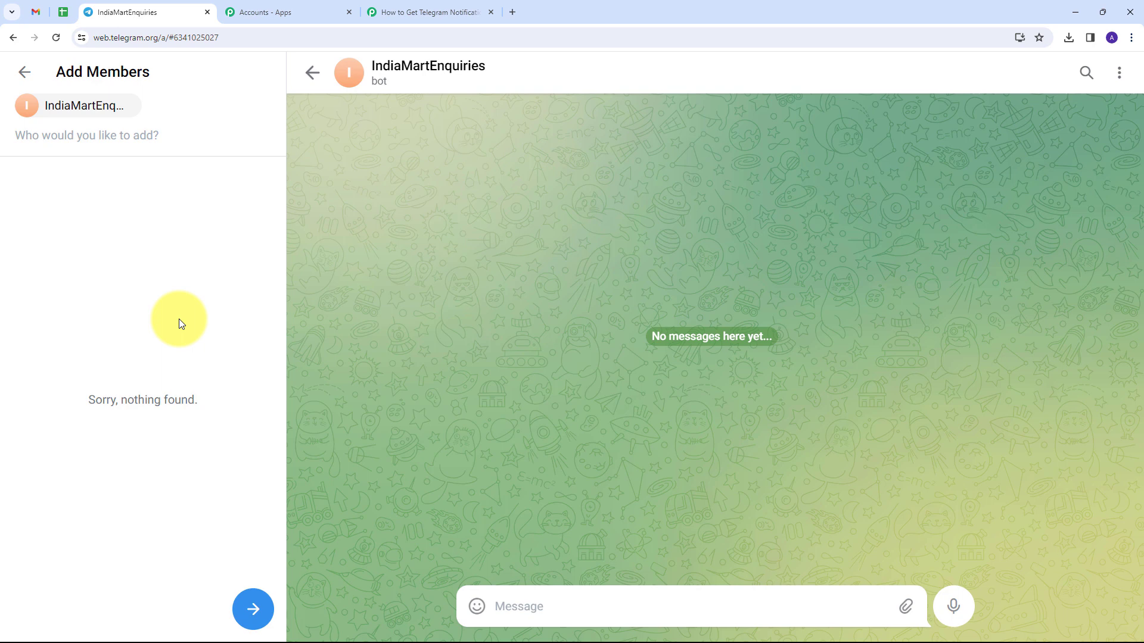
Name the new group IndiaMart Enquiries and create it
click(253, 608)
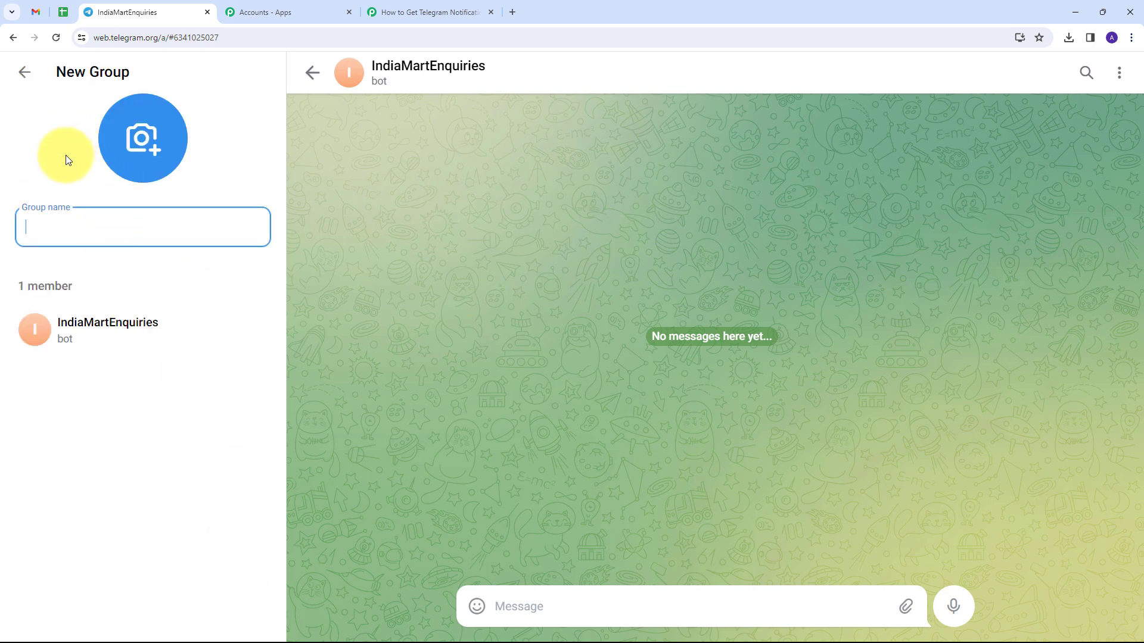
text(IndiaMart Enquiries)
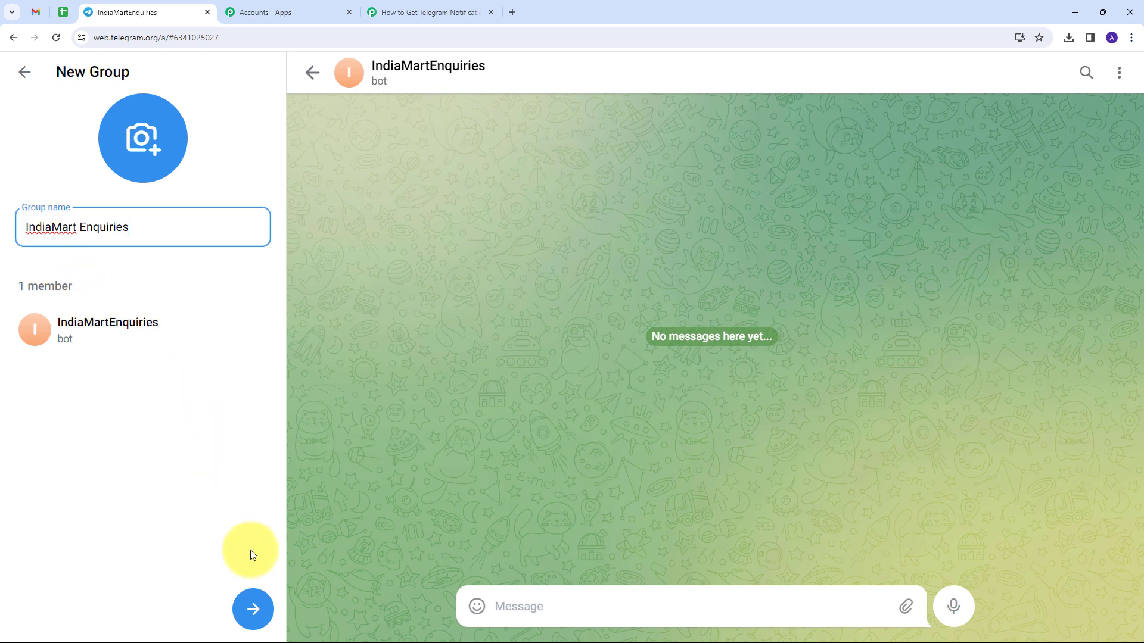
click(253, 607)
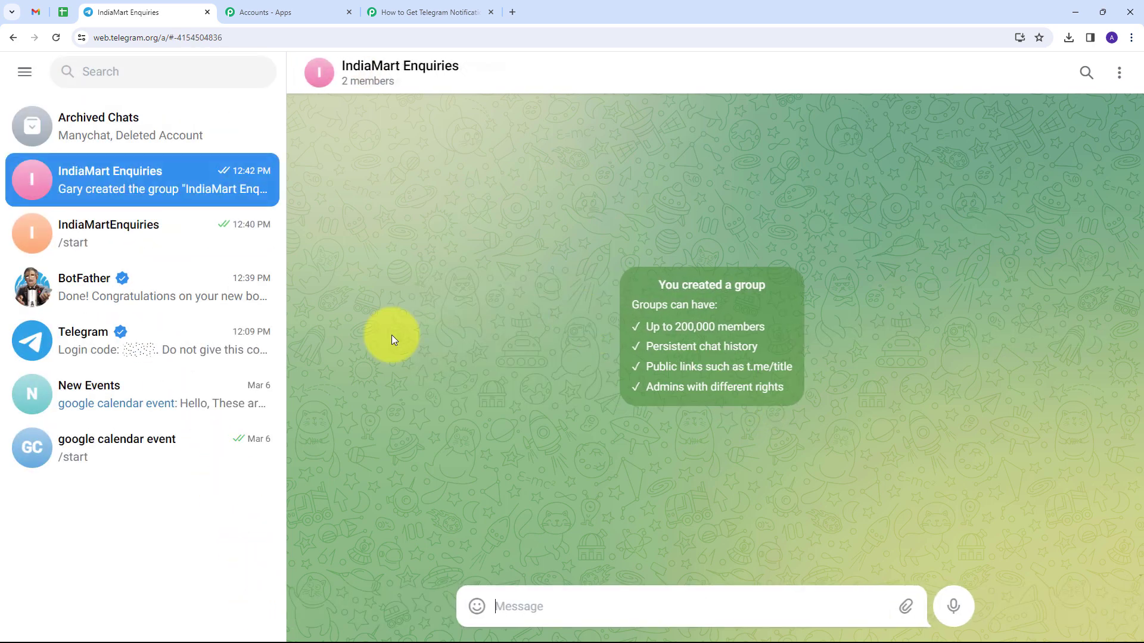
Make the IndiaMartEnquiries bot an admin of the IndiaMart Enquiries group and close the group info
click(381, 68)
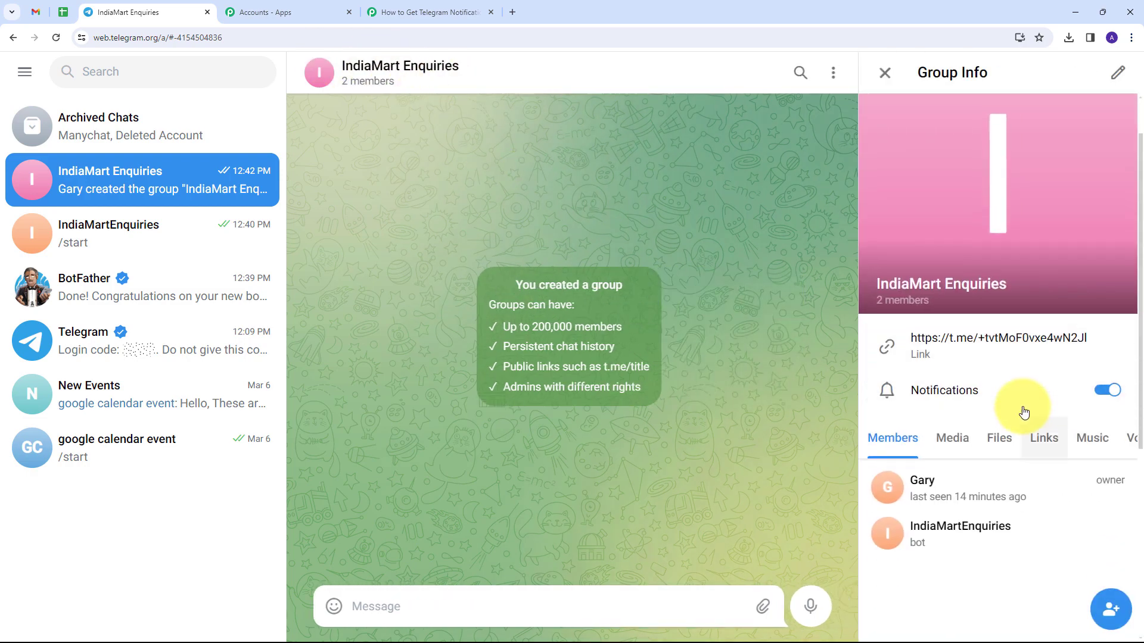
scroll(1012, 417, down, 2)
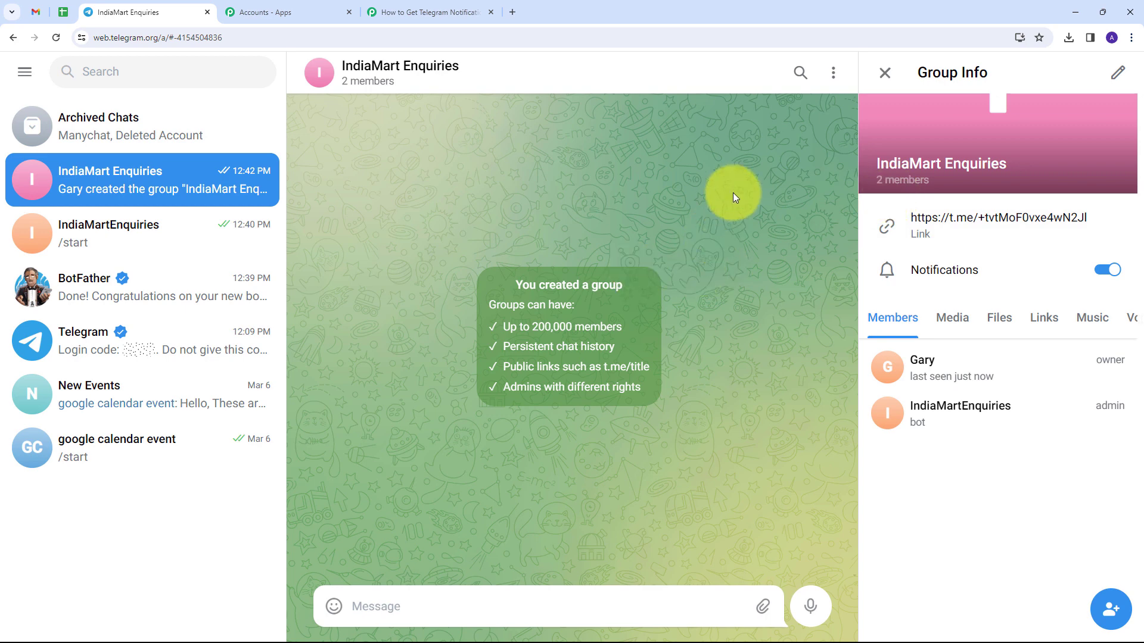
click(885, 72)
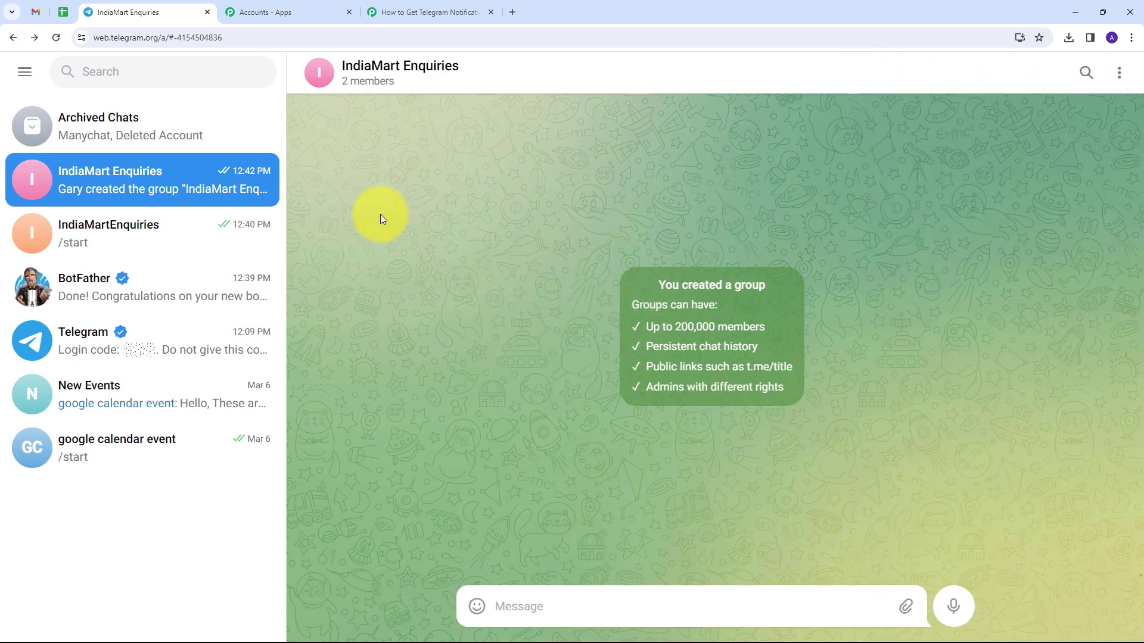
Copy the group's chat ID with its minus sign from the web address and paste it as the Telegram Bot action's Chat ID in Pabbly Connect
click(172, 37)
drag(250, 37, 199, 38)
key(ctrl+c)
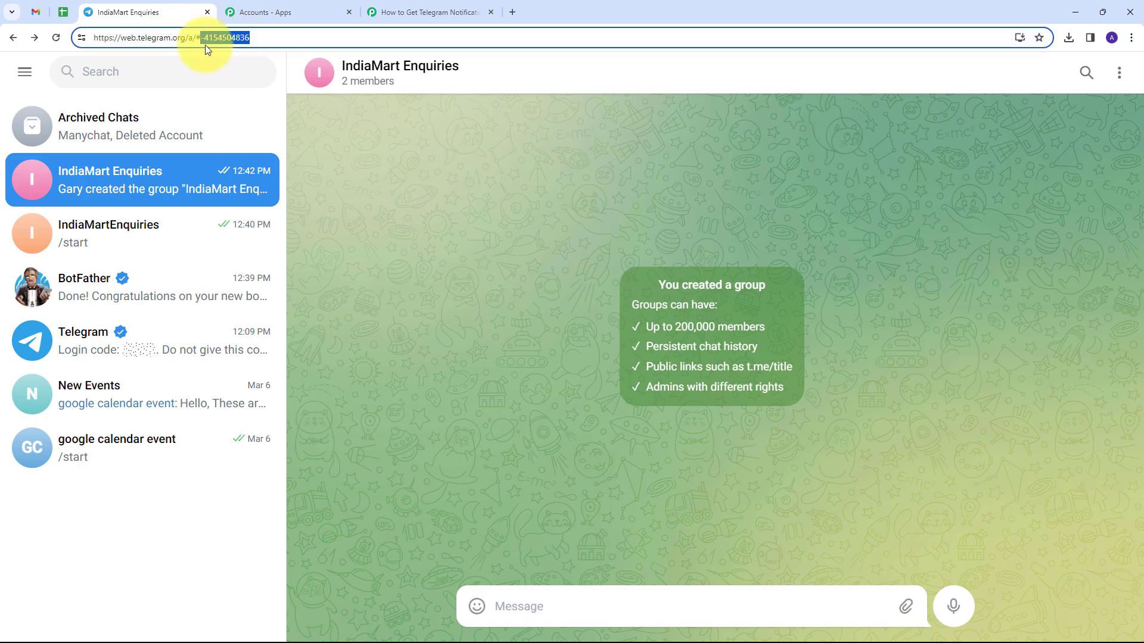
click(432, 11)
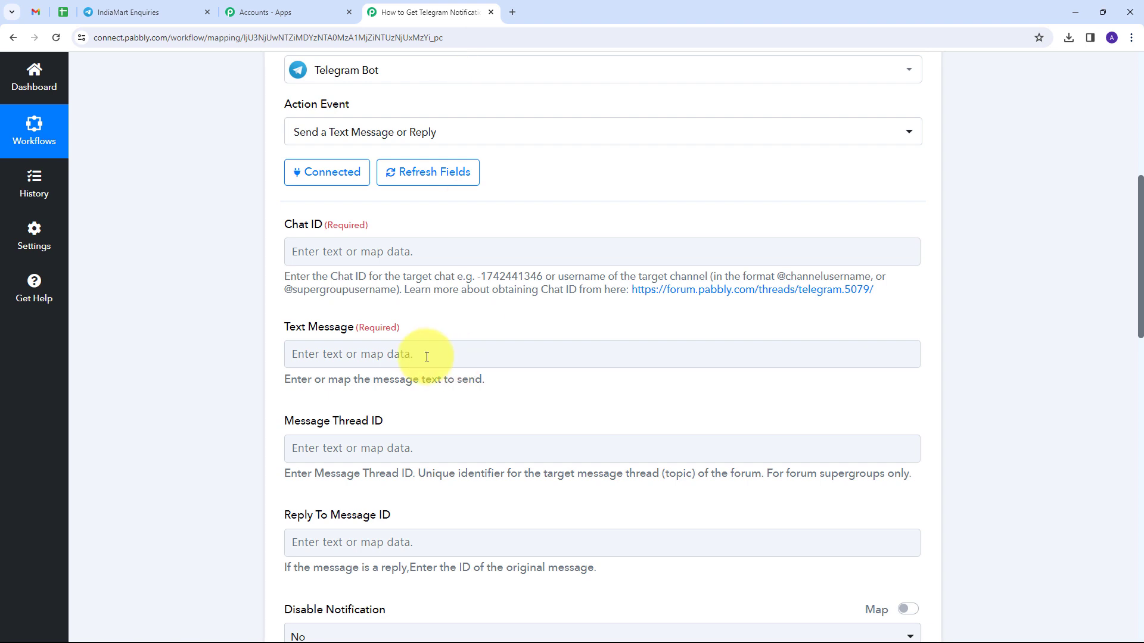
click(318, 250)
key(ctrl+v)
click(549, 201)
Write the message "We have received a new Enquiry and these are the details" with Subject, Sender Name, Phone Number, Email, Company and Product Name lines
scroll(440, 235, down, 1)
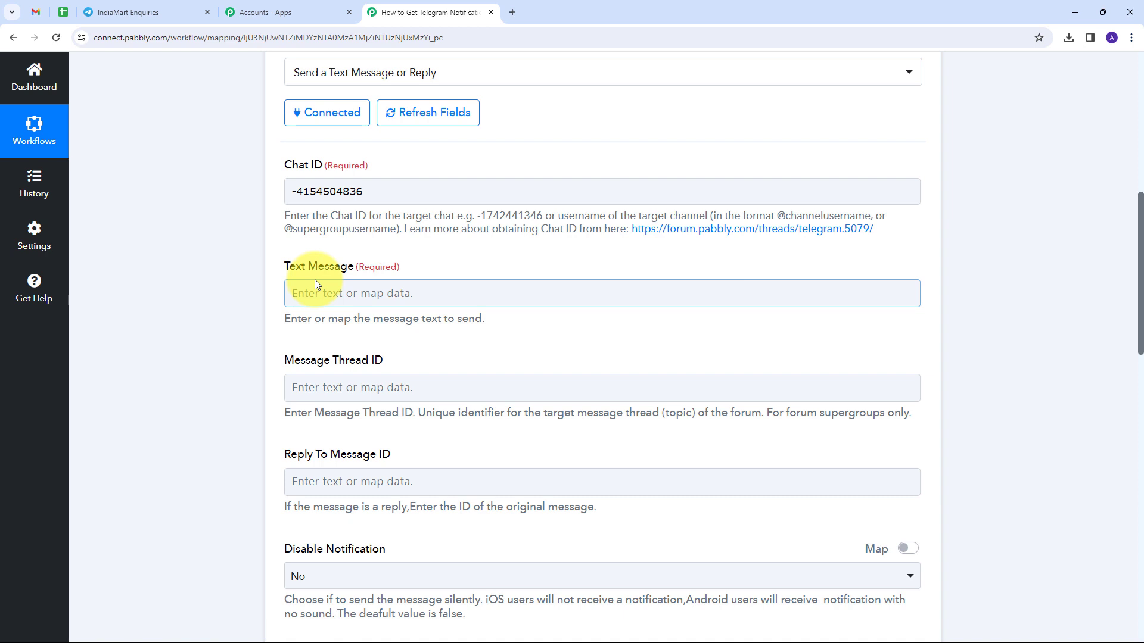
text(We have received a new Enquiry and these are the details Subject: Sender Name: Sender Phone Number: Sender Email: Sender Company: Product Name:)
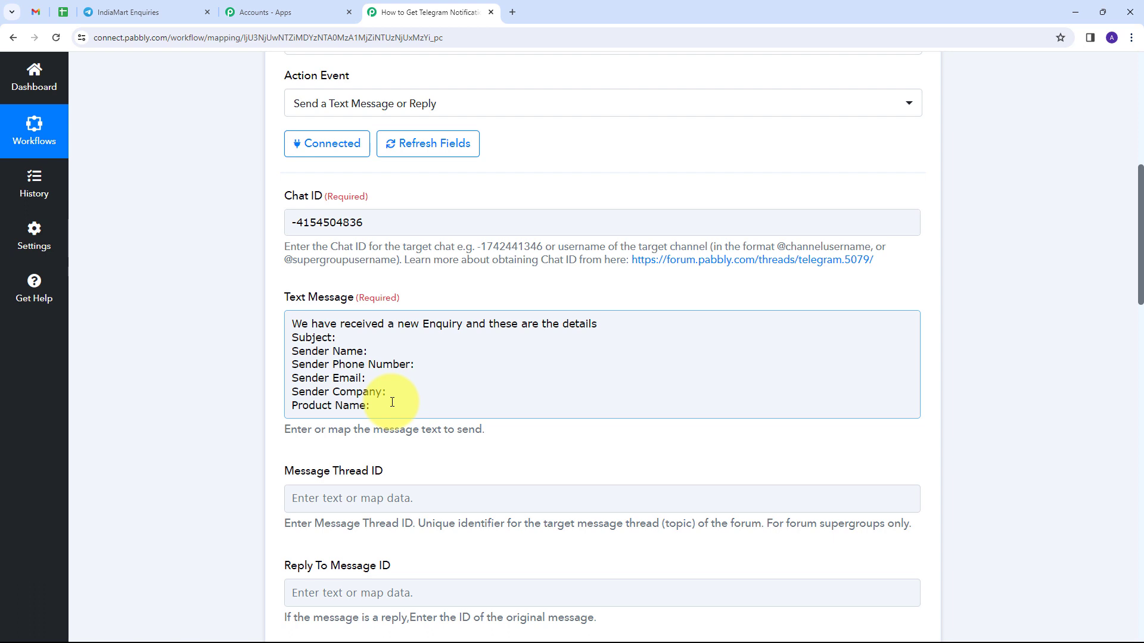
Map the IndiaMART SUBJECT and SENDER NAME fields after the Subject and Sender Name labels in the text message
click(365, 335)
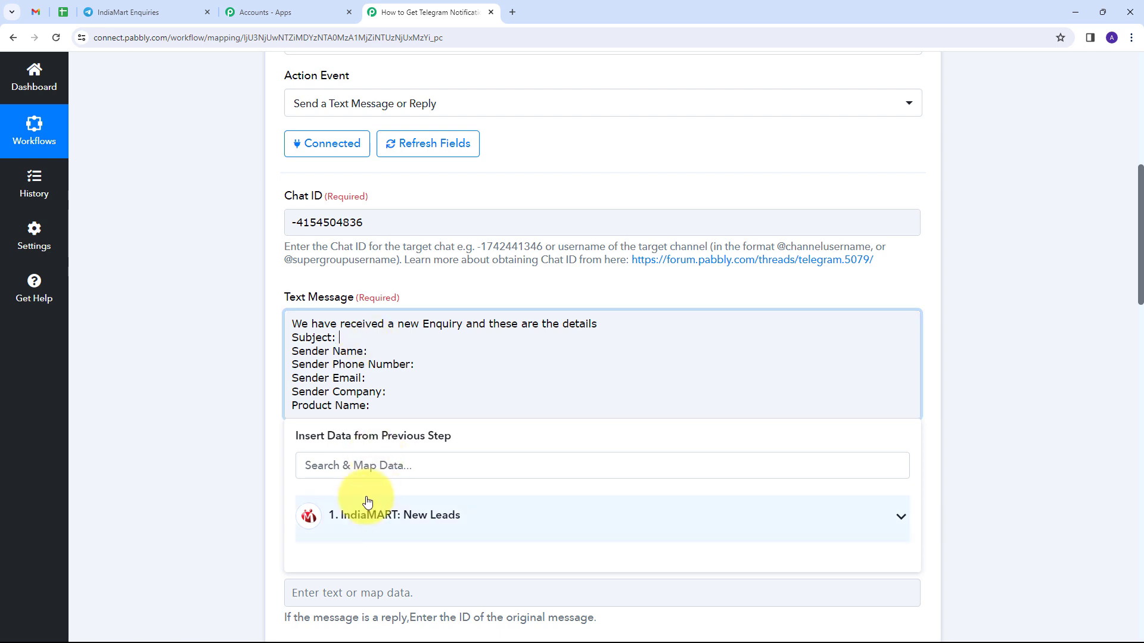
click(371, 460)
text(Subject)
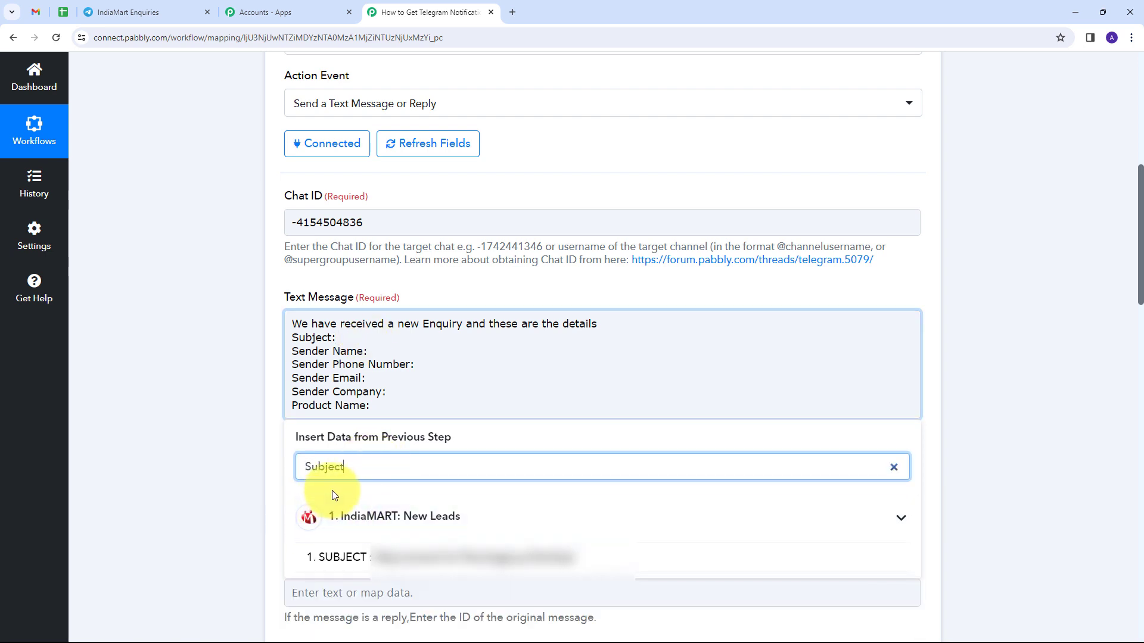
click(351, 557)
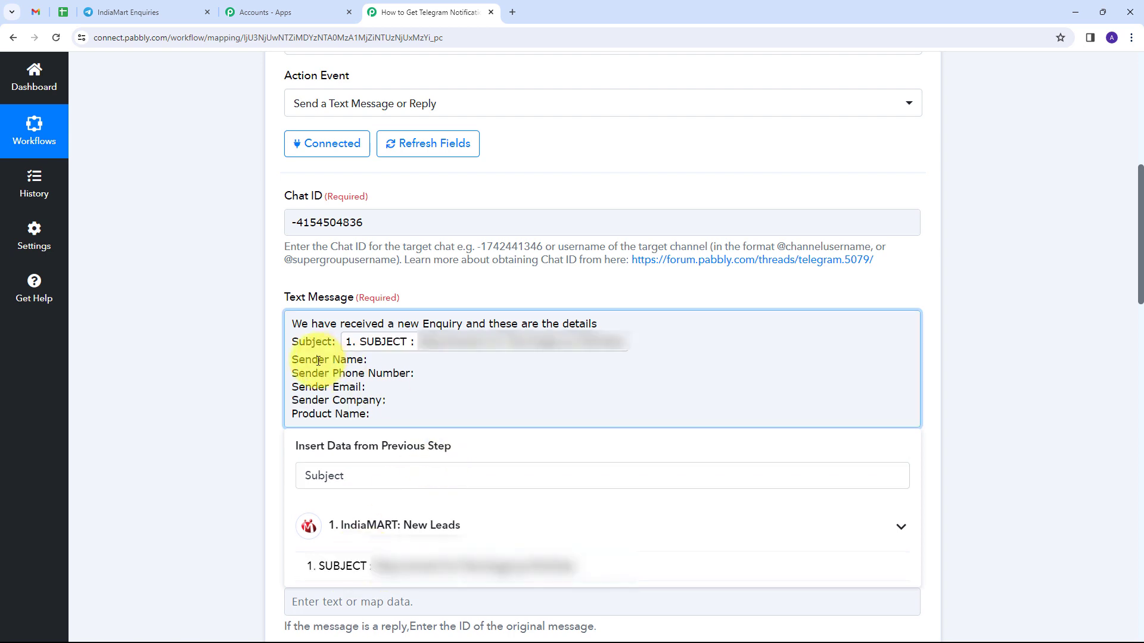
click(389, 469)
double_click(301, 477)
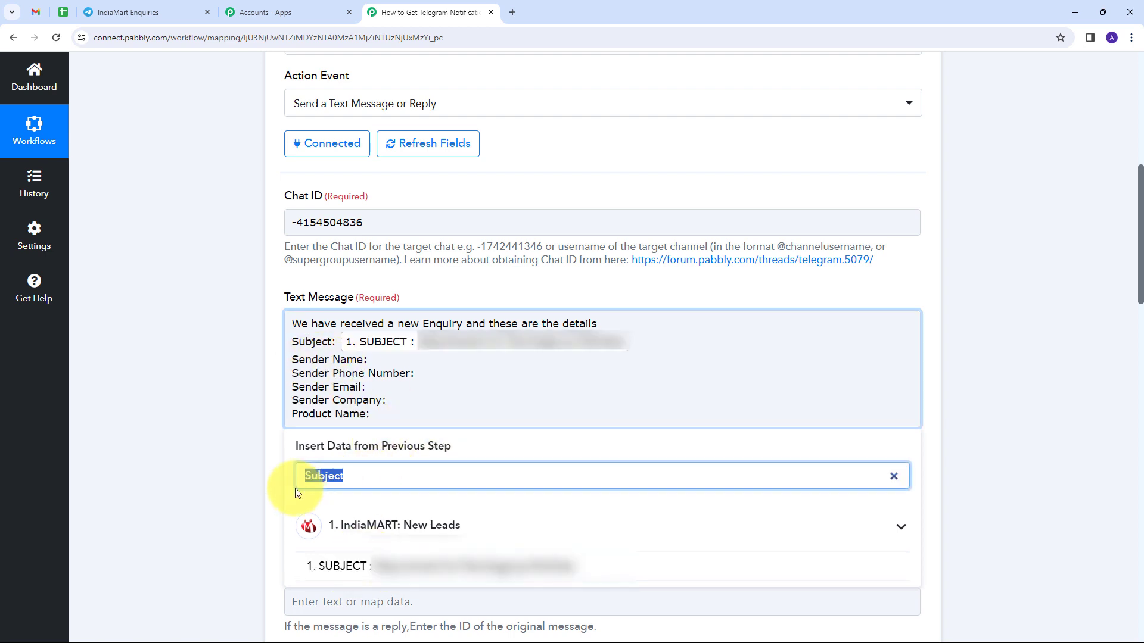
key(BackSpace)
text(Sender Name)
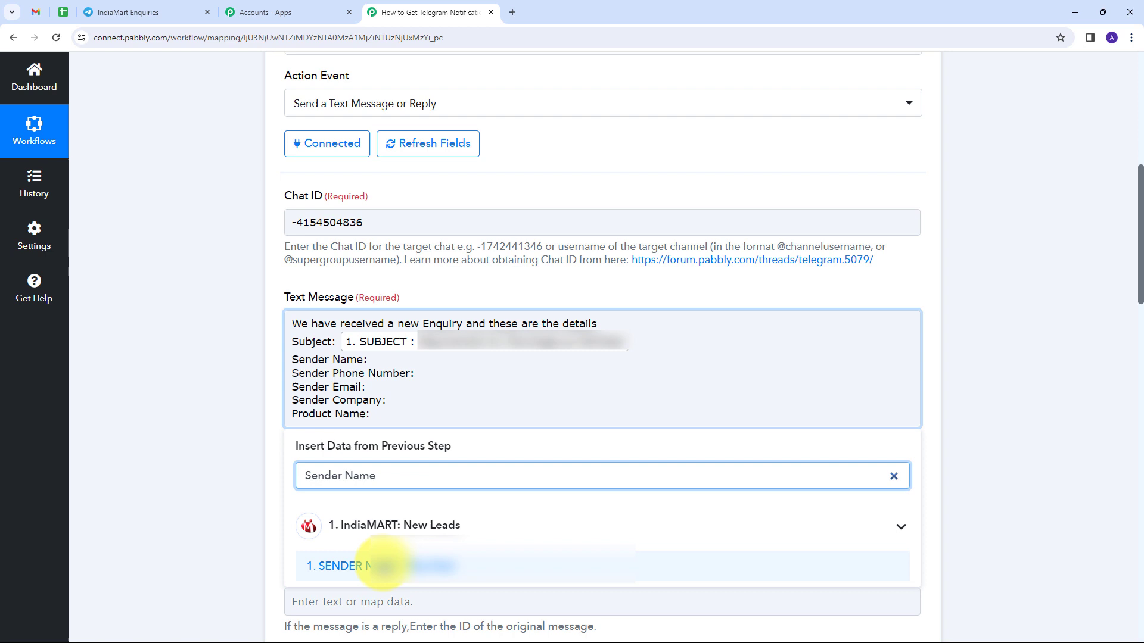
click(379, 566)
click(340, 389)
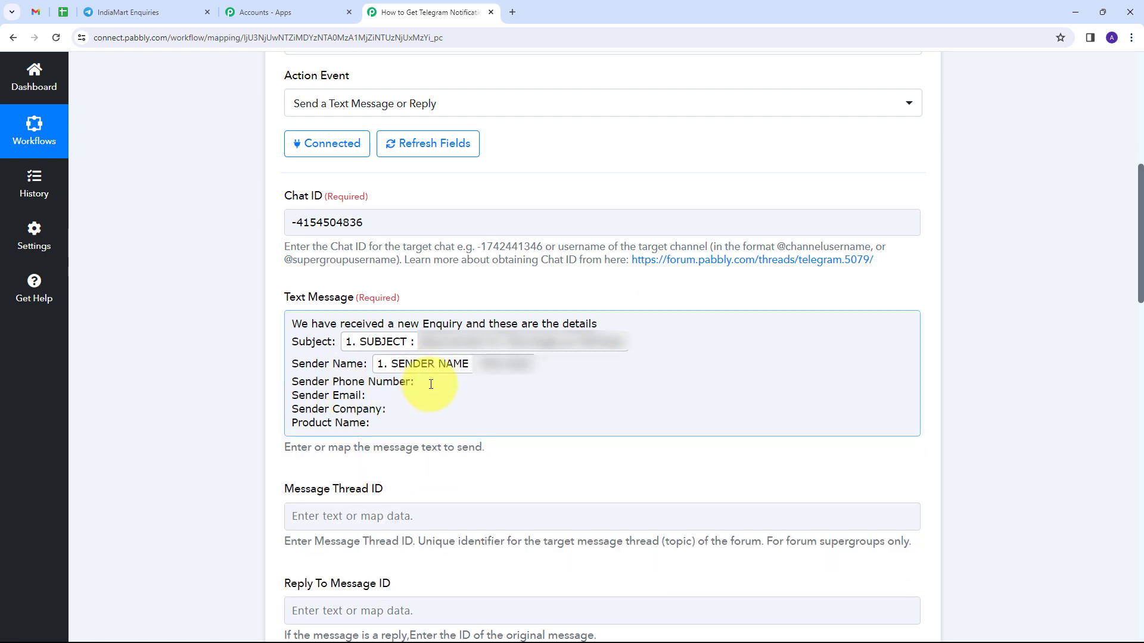
Map the IndiaMART sender phone, sender email, sender company and query product name fields after their labels in the text message
click(430, 385)
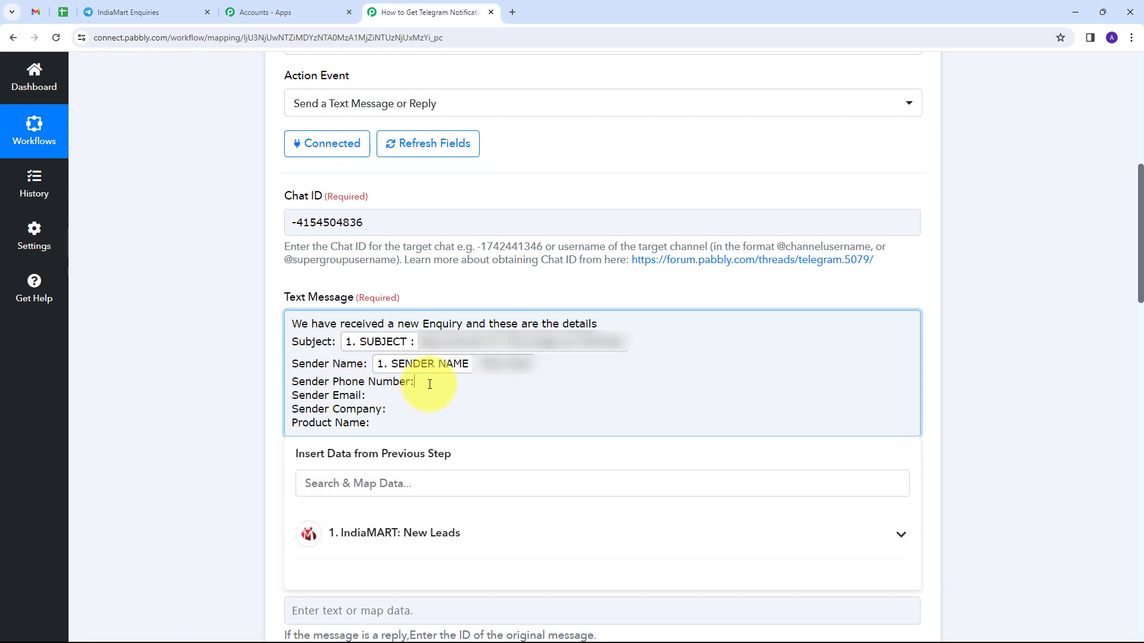
click(384, 480)
text(Sender PHone)
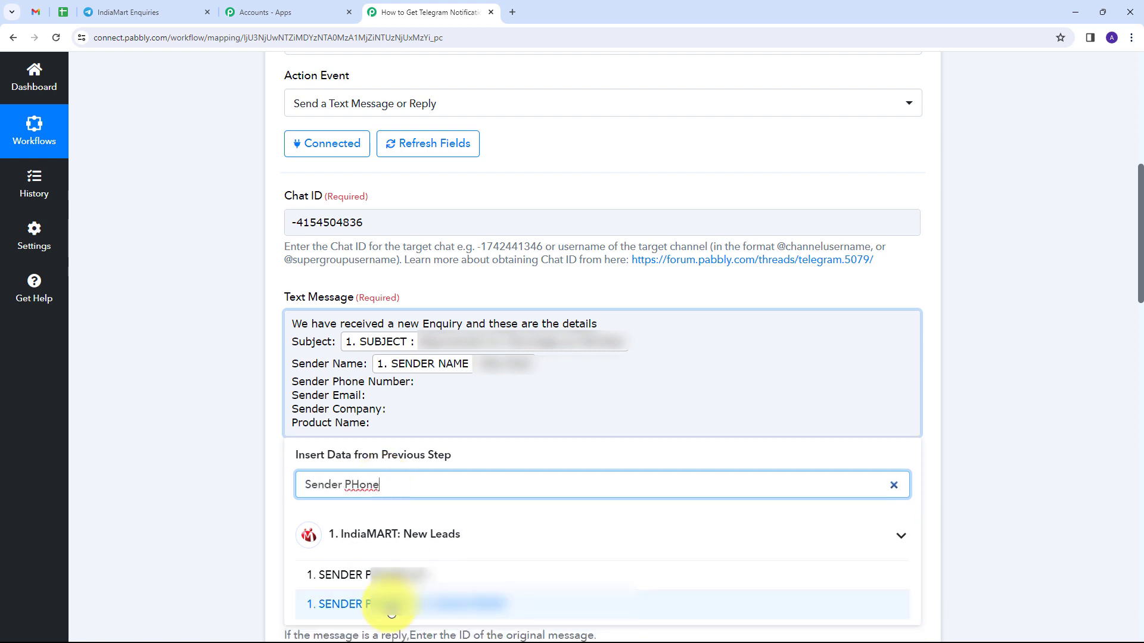
click(391, 612)
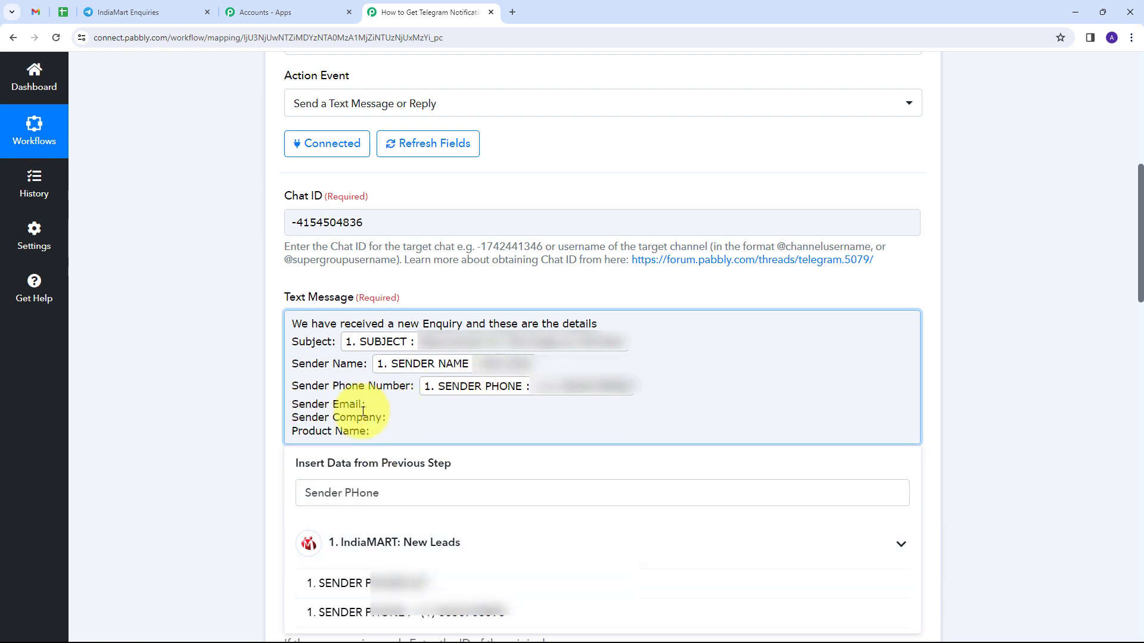
click(197, 439)
click(374, 406)
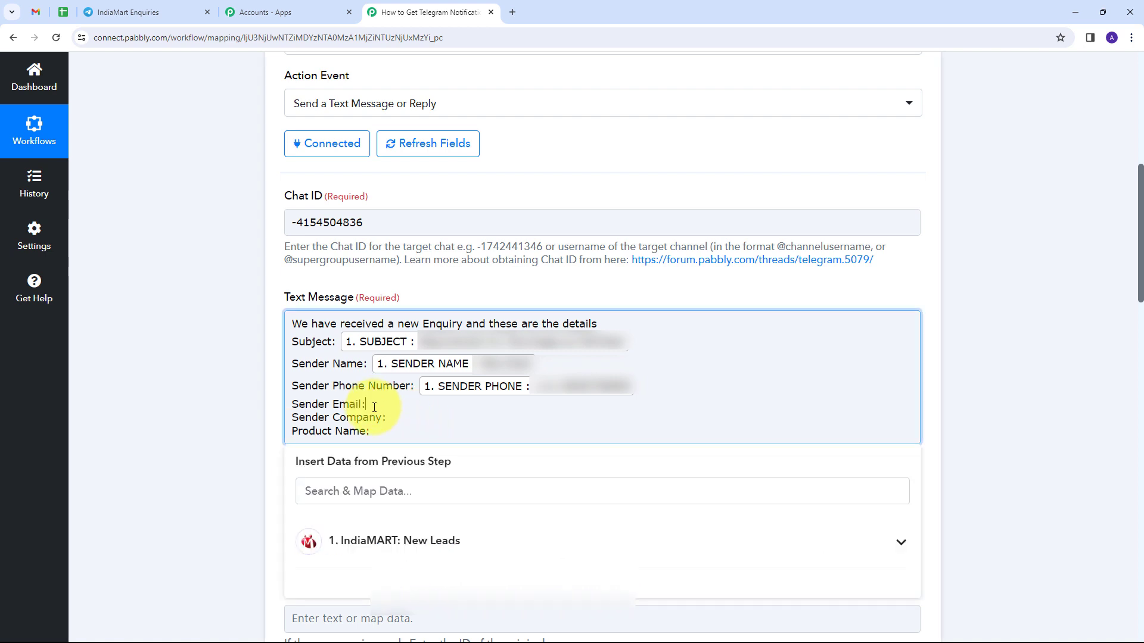
click(388, 490)
text(Ema)
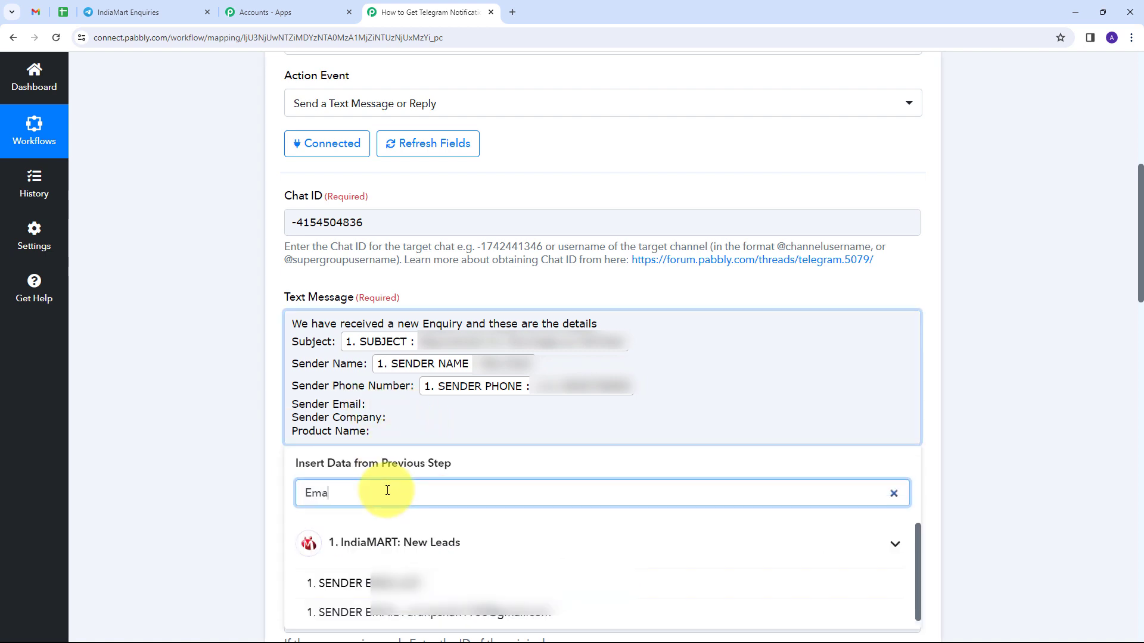
text(il)
click(394, 612)
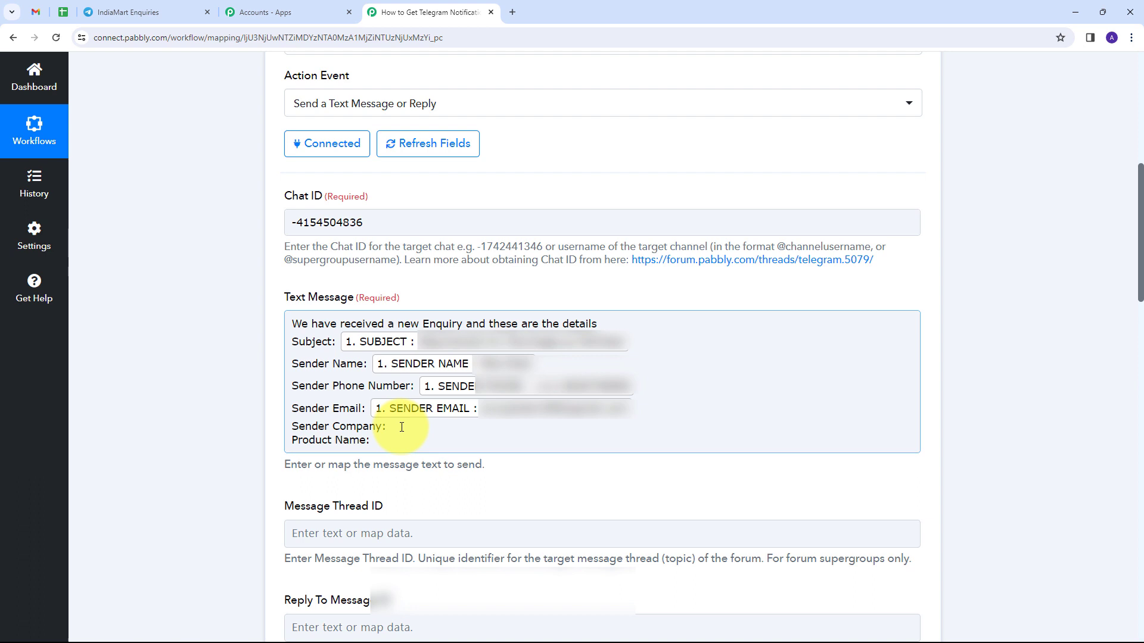
click(404, 426)
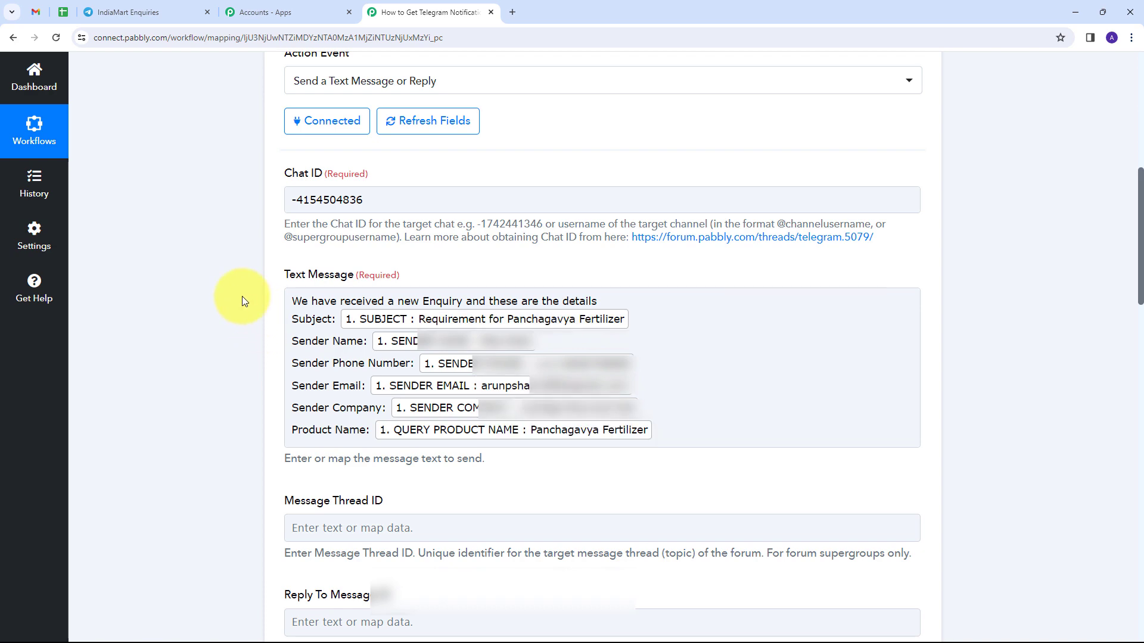
Save the Telegram Bot action, send a test request and review the response received
scroll(241, 296, down, 10)
scroll(242, 295, down, 6)
click(349, 402)
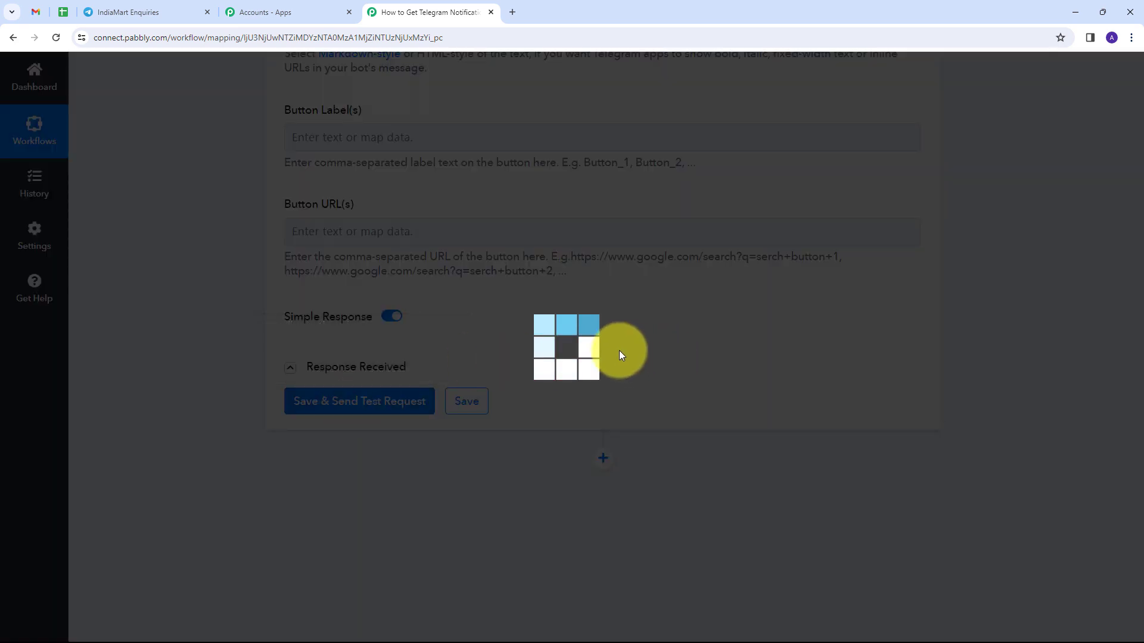
scroll(762, 299, down, 5)
scroll(762, 299, up, 1)
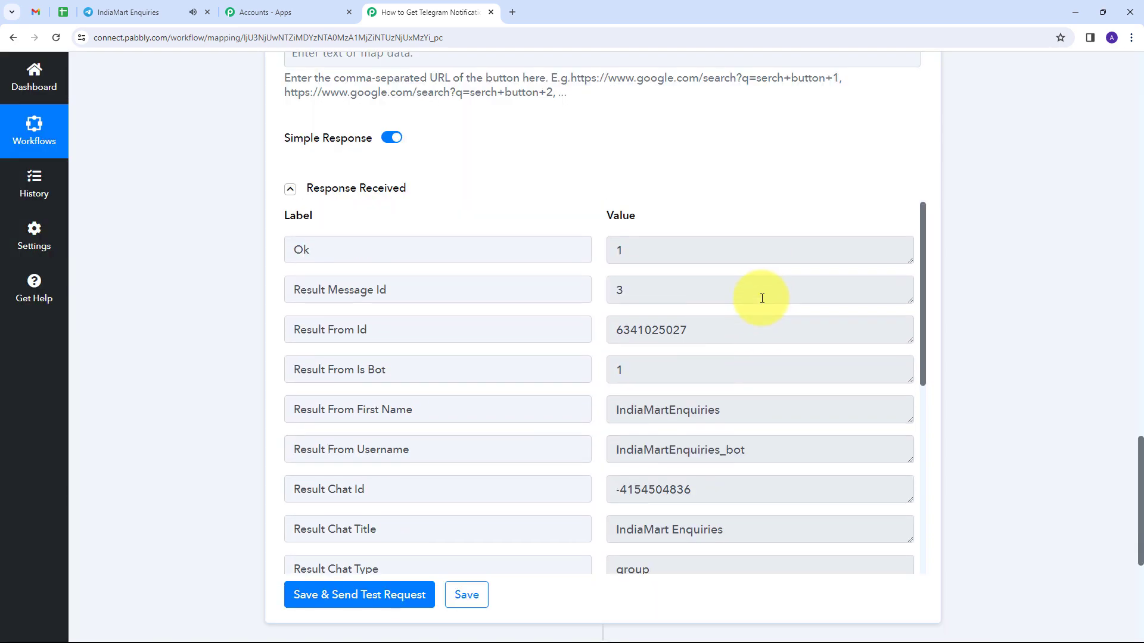
scroll(762, 298, down, 4)
scroll(762, 299, up, 4)
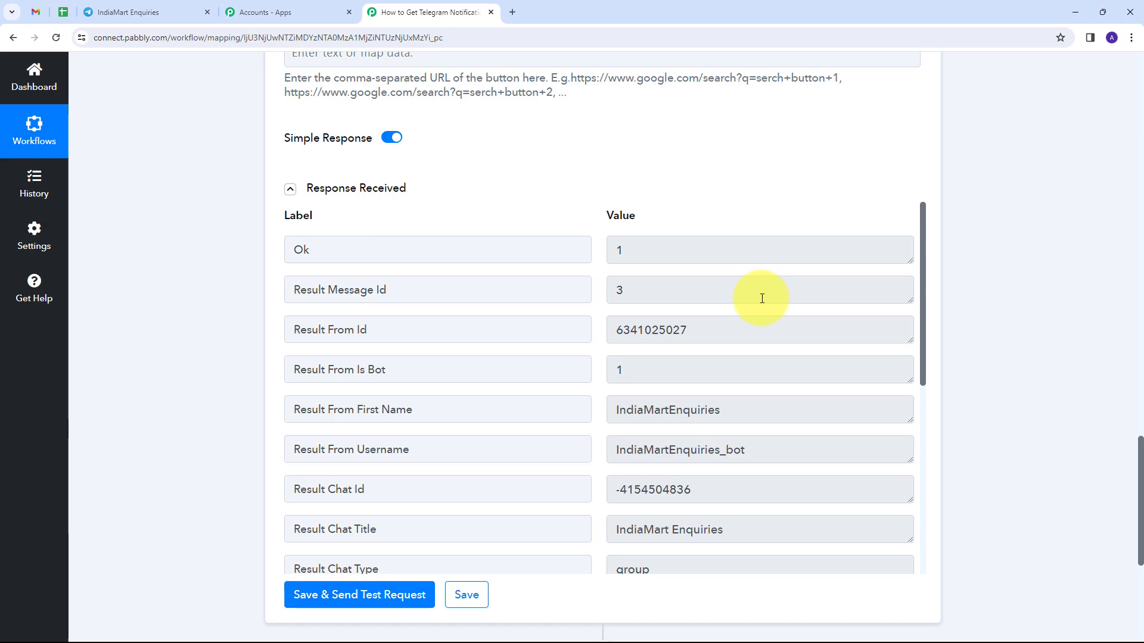
Check the test notification in the IndiaMart Enquiries group in Telegram Web, and return to the workflow in Pabbly Connect
click(146, 12)
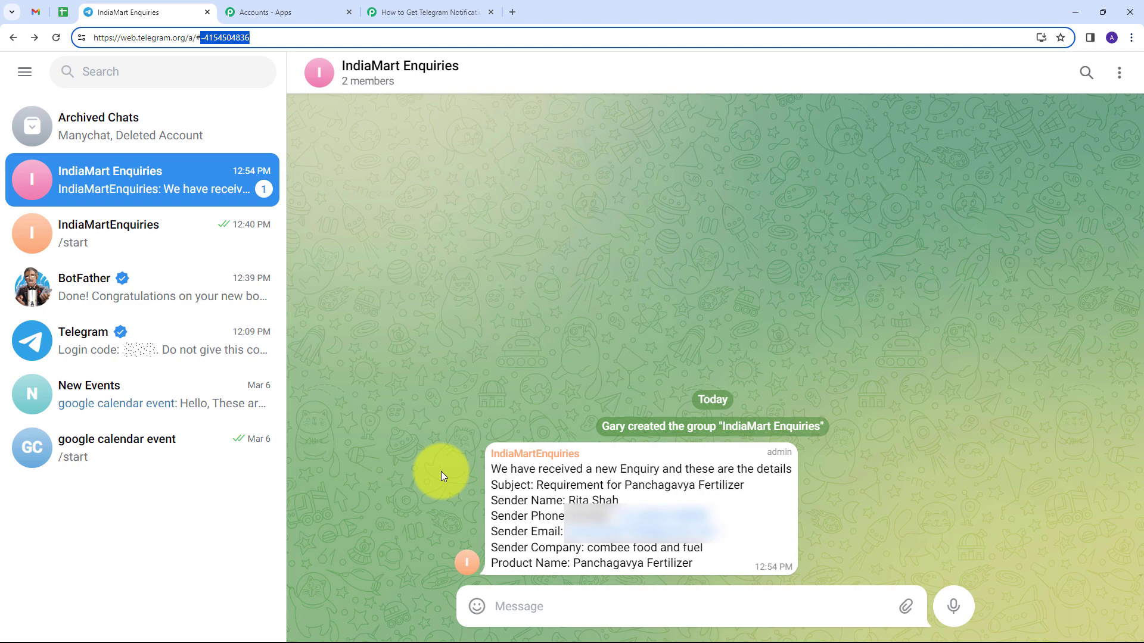
click(440, 453)
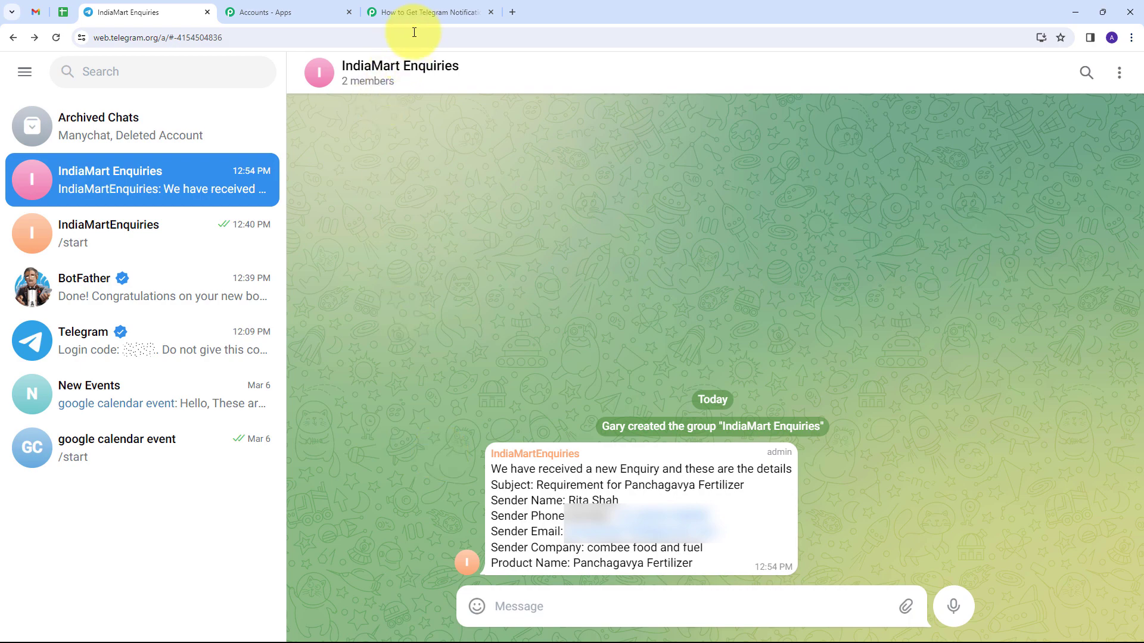
click(429, 13)
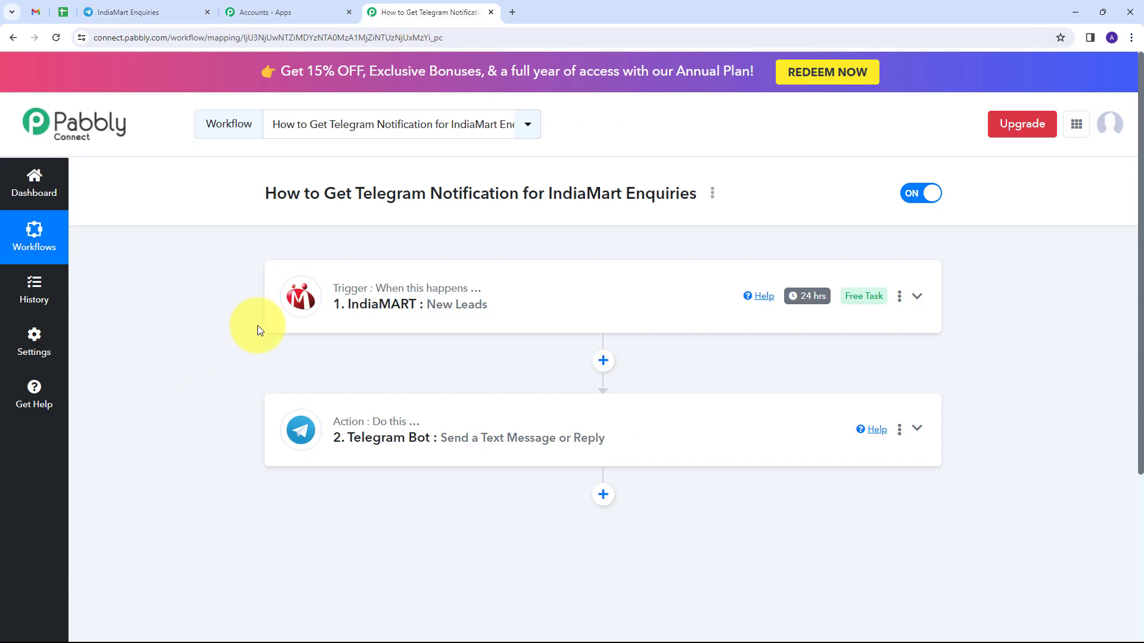